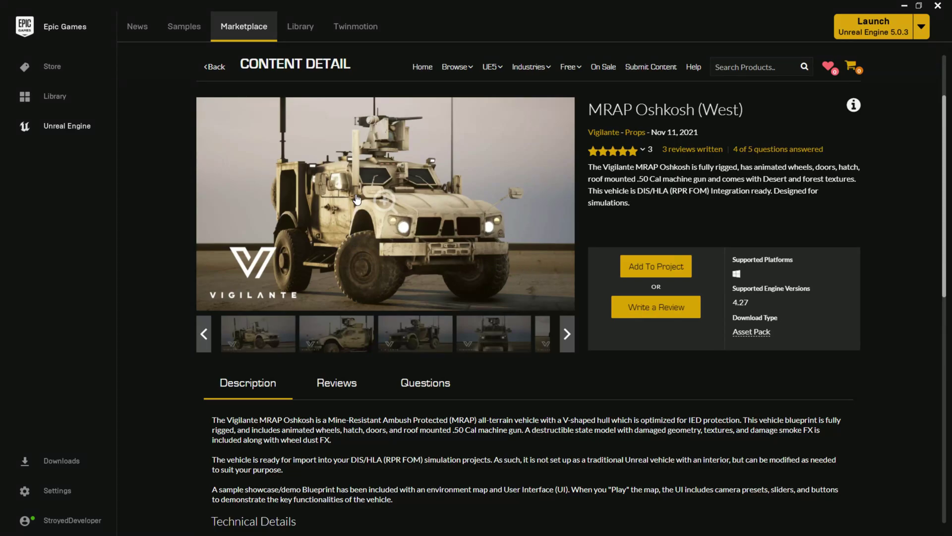
- Look over the MRAP Oshkosh (West) product page, then minimize the launcher
left_click(357, 199)
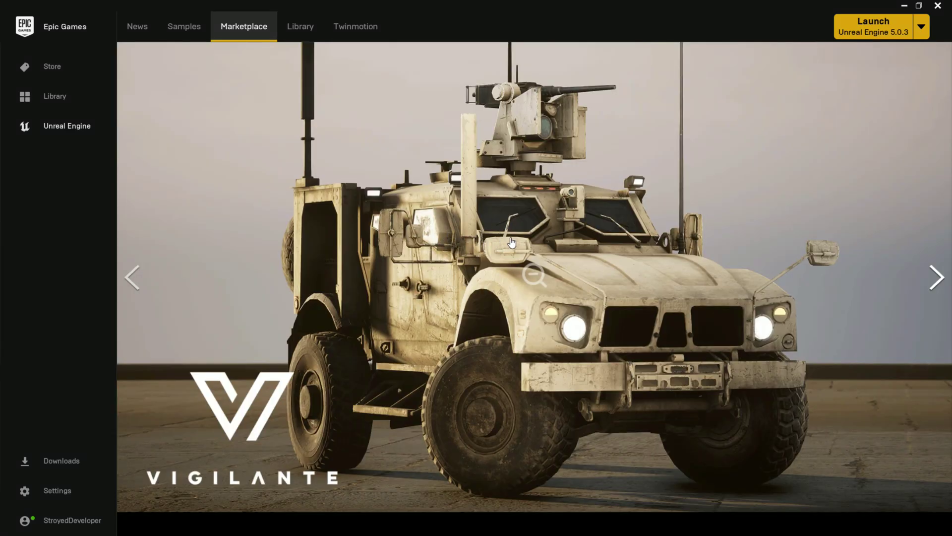
left_click(511, 243)
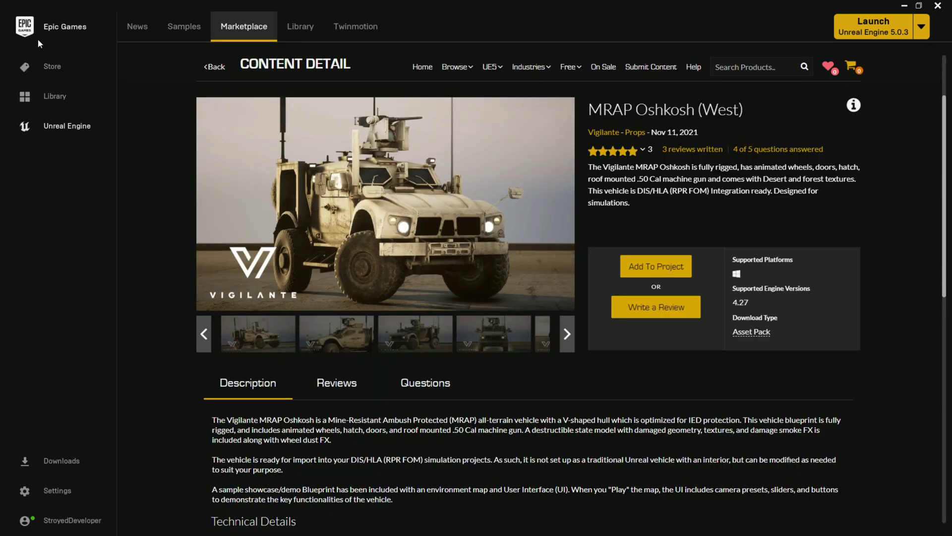
left_click_drag(743, 110, 703, 110)
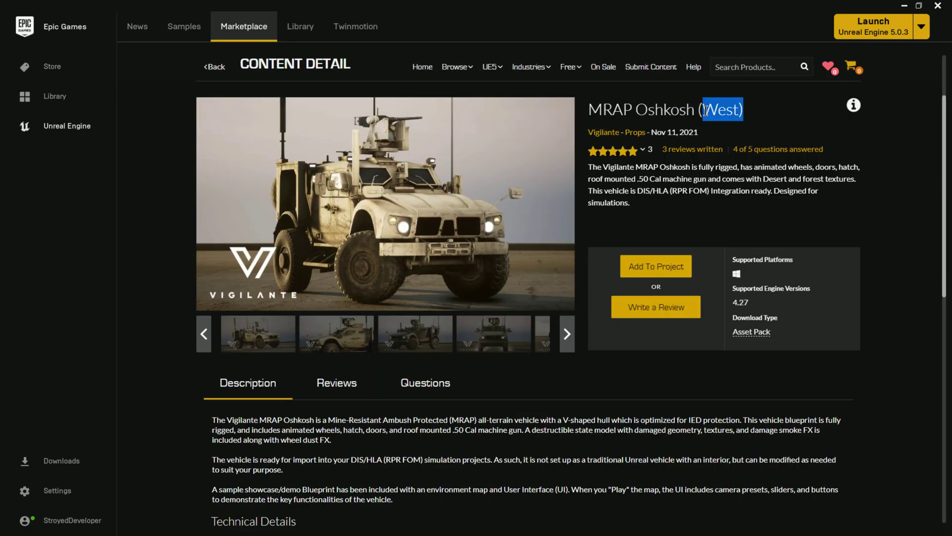
left_click(572, 111)
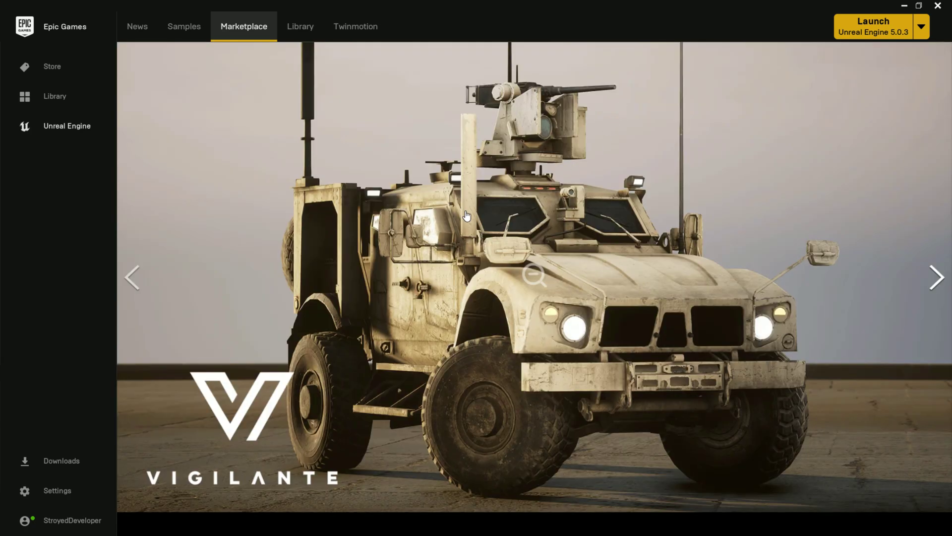
left_click(466, 217)
left_click(659, 110)
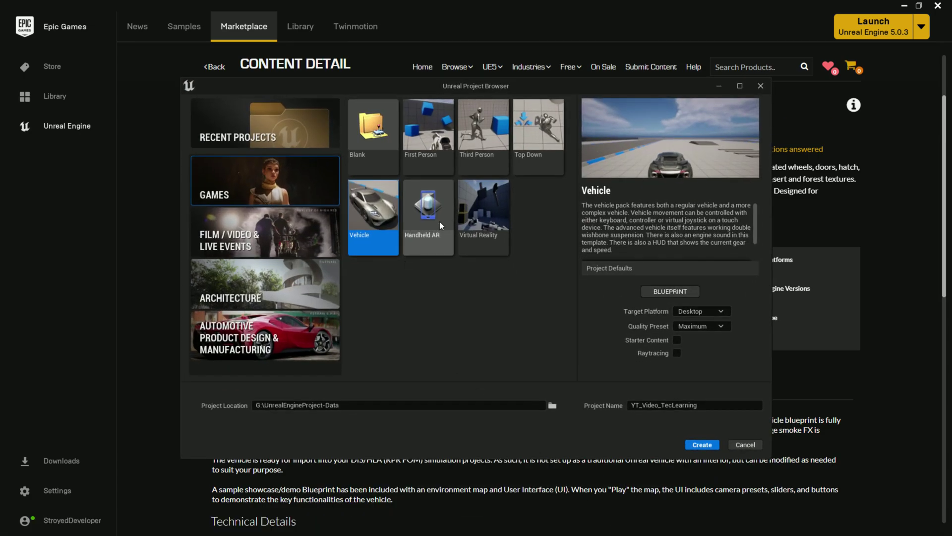
left_click(903, 5)
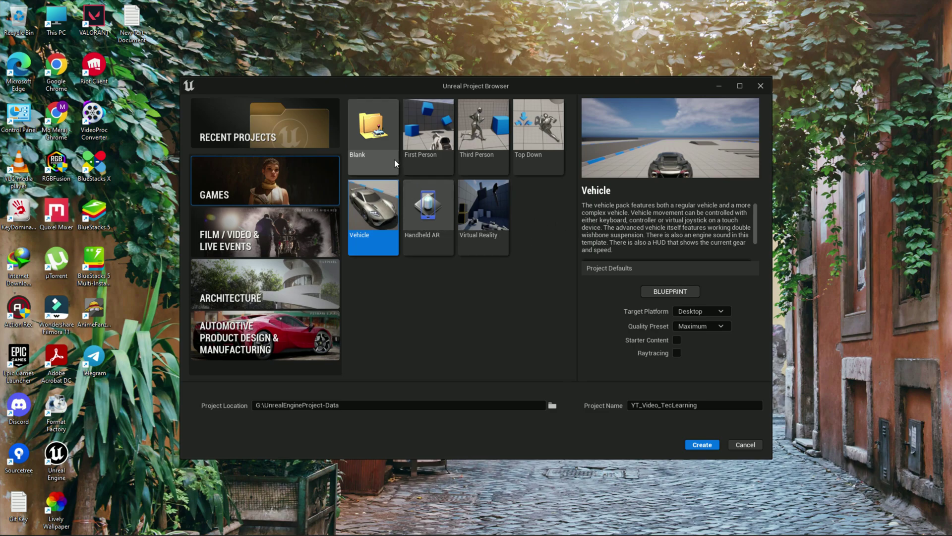
- Create YT_Video_TecLearning from the Vehicle template at Maximum quality and let the editor load
left_click(385, 146)
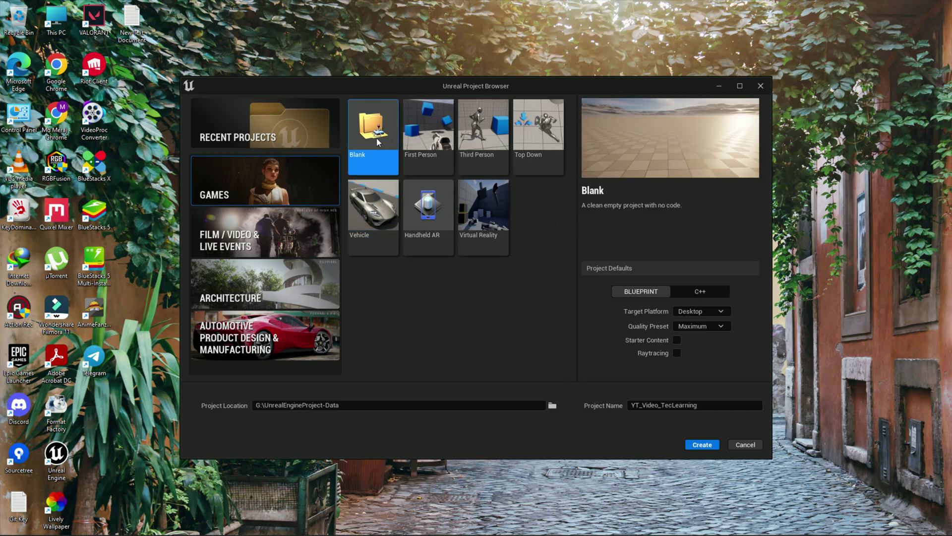
left_click(372, 211)
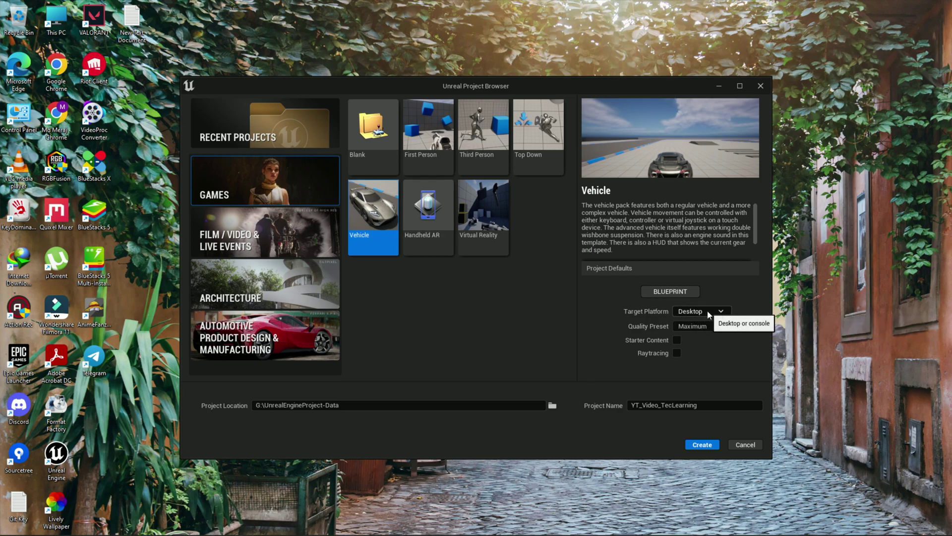
left_click(708, 327)
left_click(712, 358)
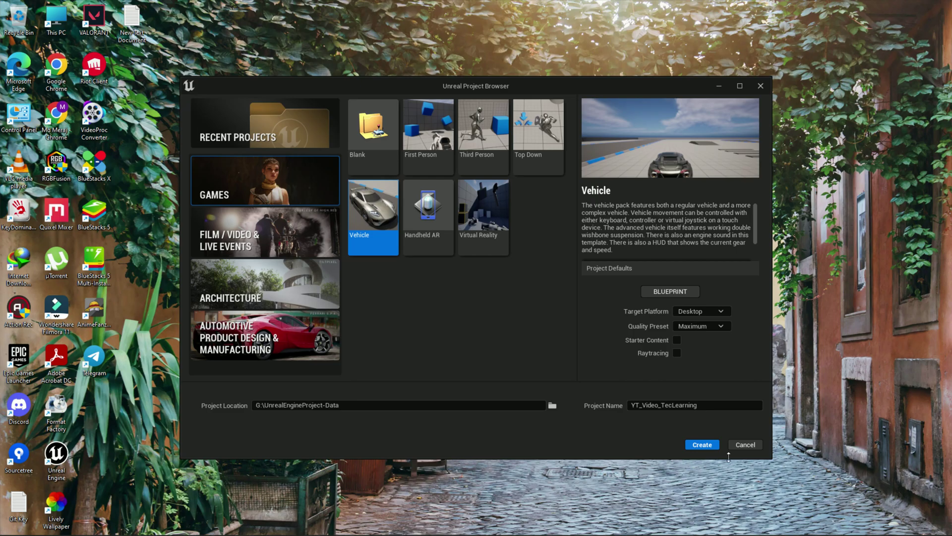
left_click(702, 445)
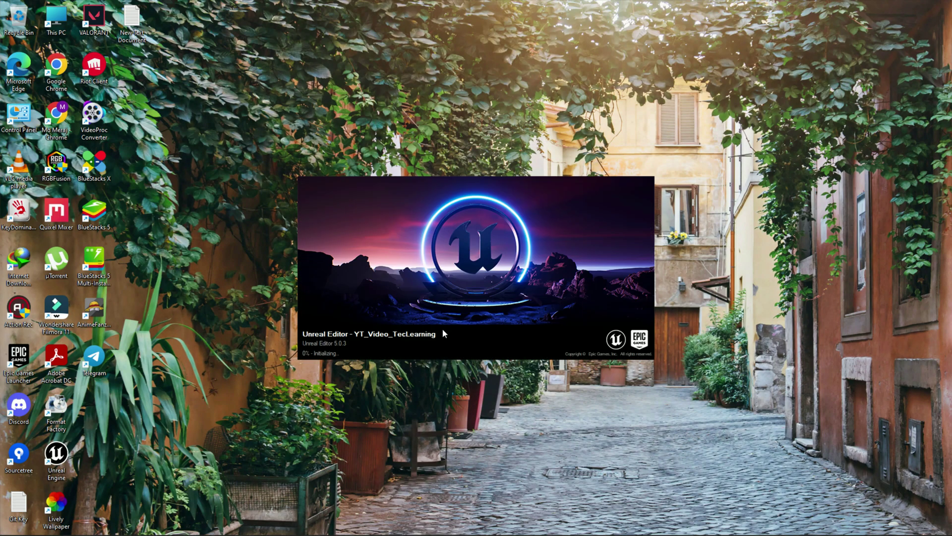
left_click(607, 526)
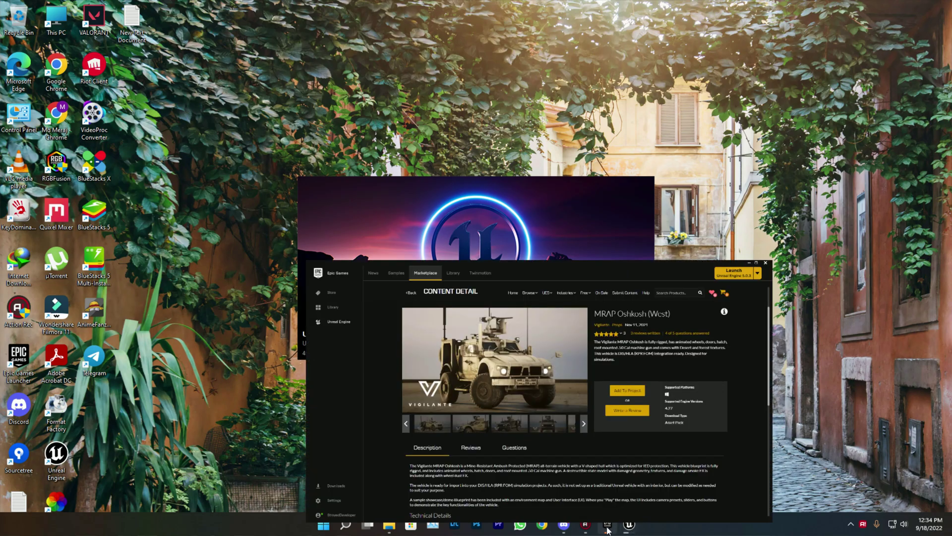
left_click(904, 6)
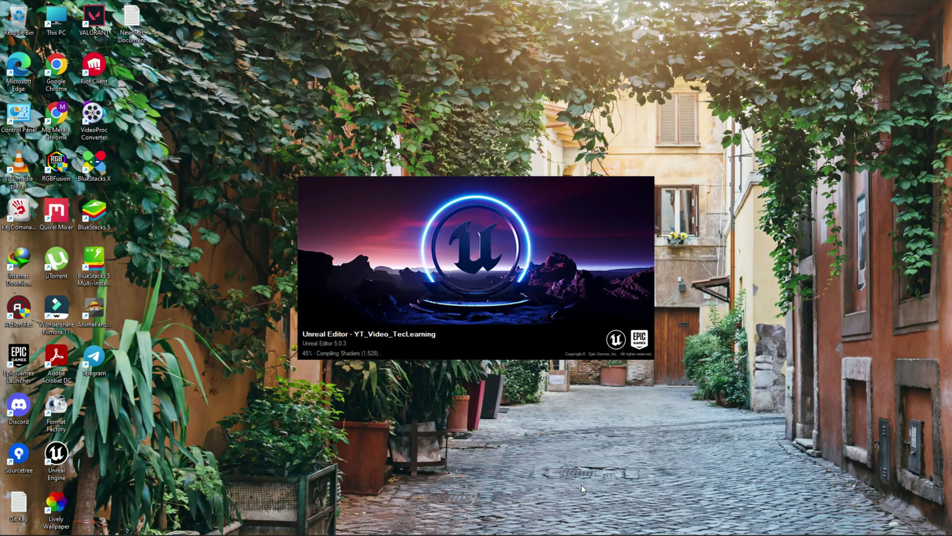
- Add the 4.27 MRAP Oshkosh (West) pack to YT_Video_TecLearning, showing all projects
left_click(603, 524)
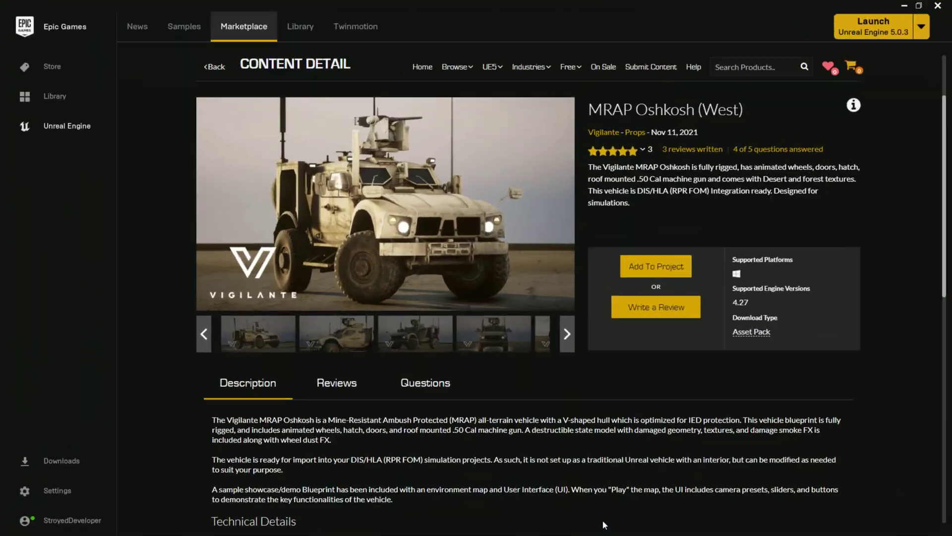
left_click(661, 267)
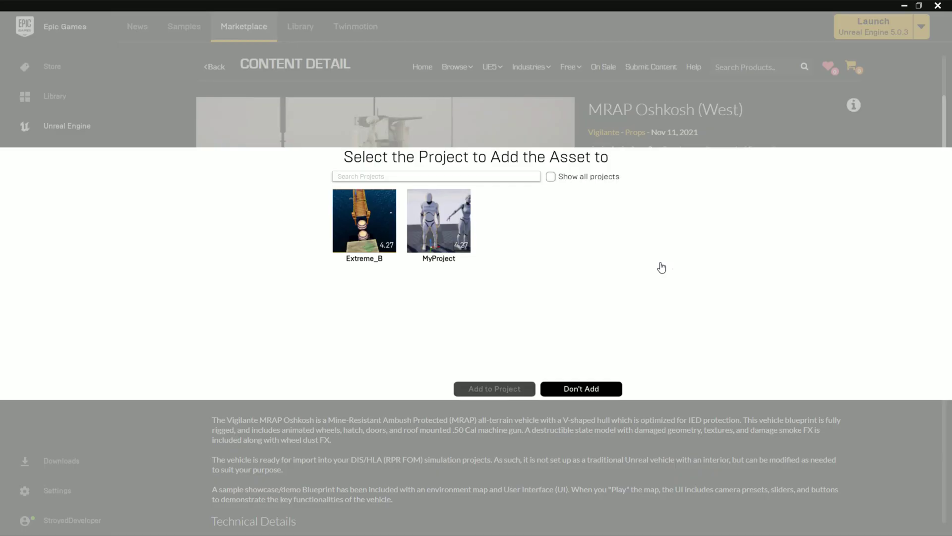
left_click(551, 176)
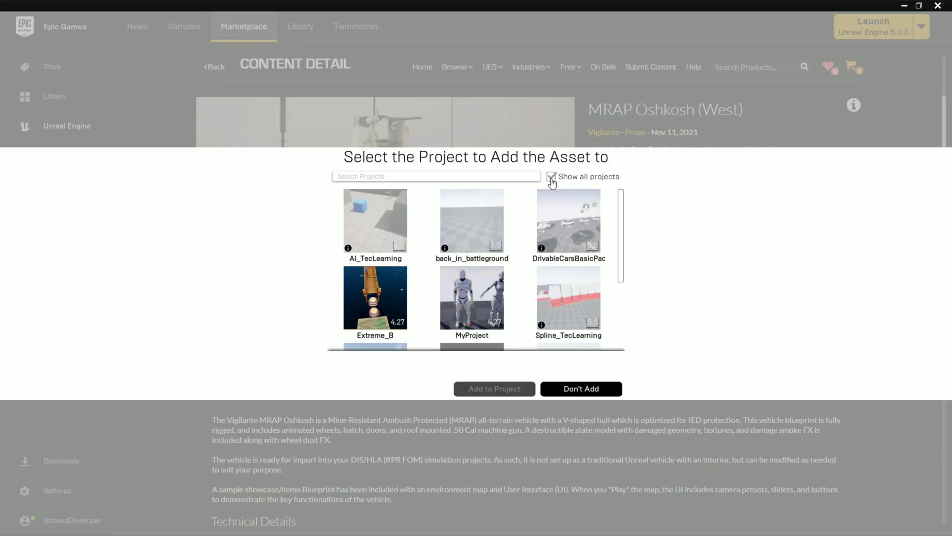
scroll(616, 234, "down", 5)
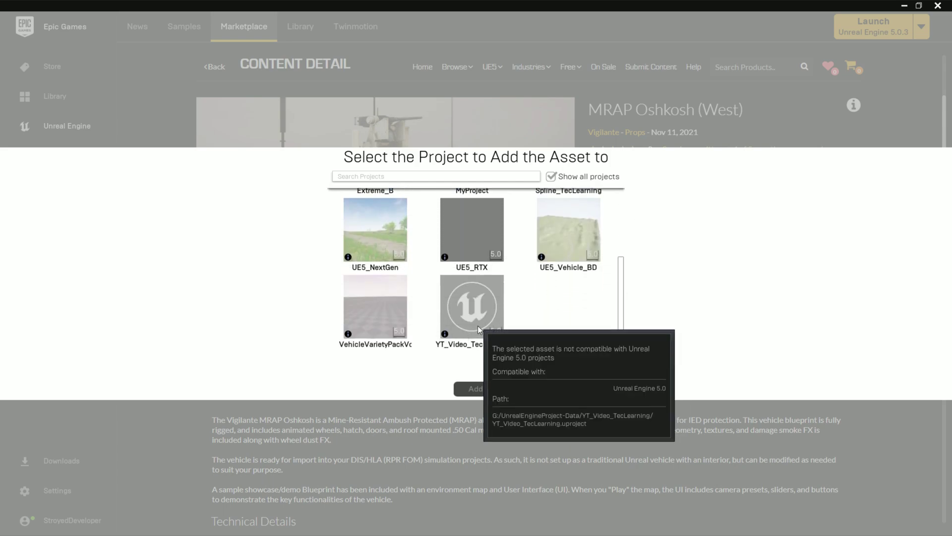
left_click(457, 347)
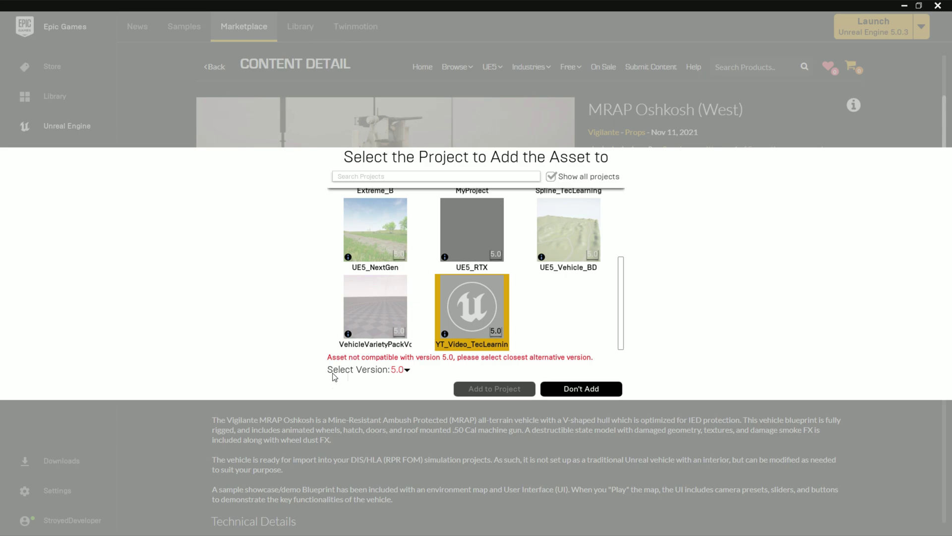
left_click(409, 372)
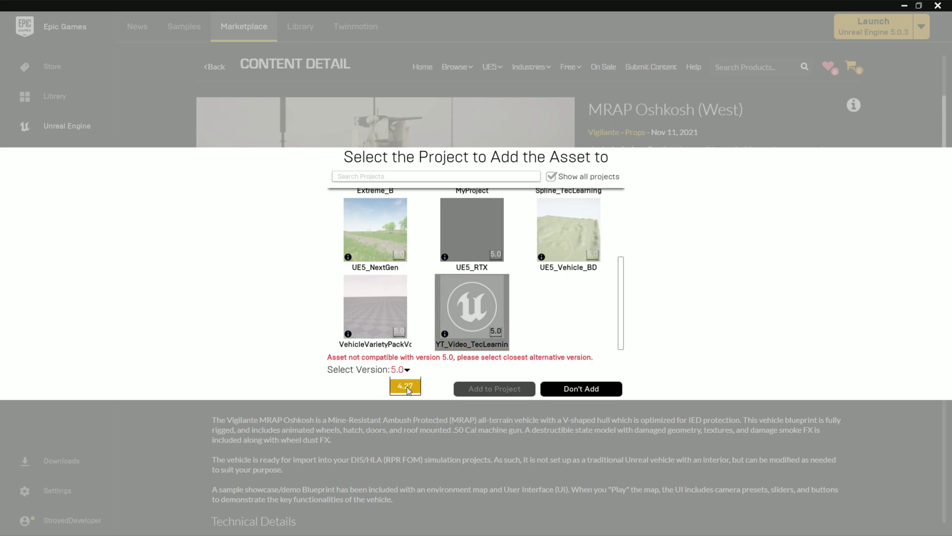
left_click(408, 388)
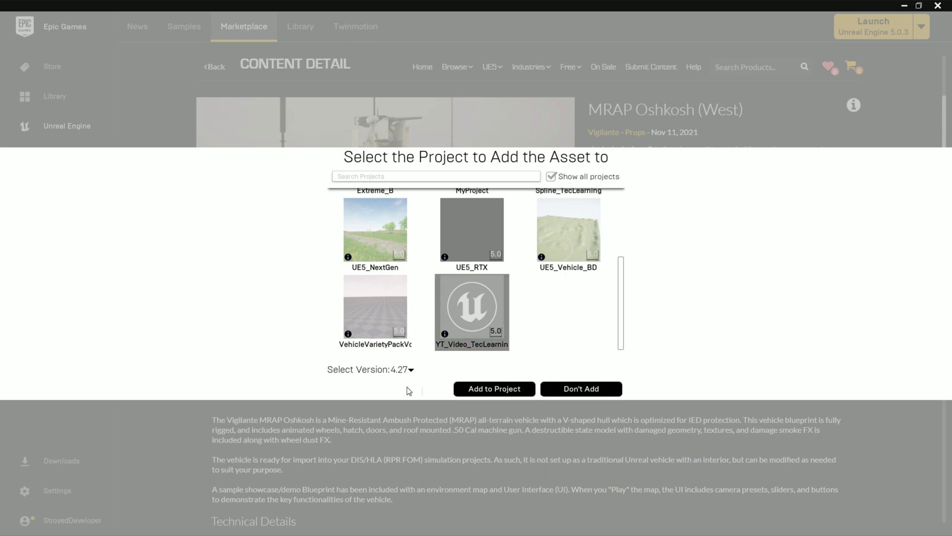
left_click(487, 388)
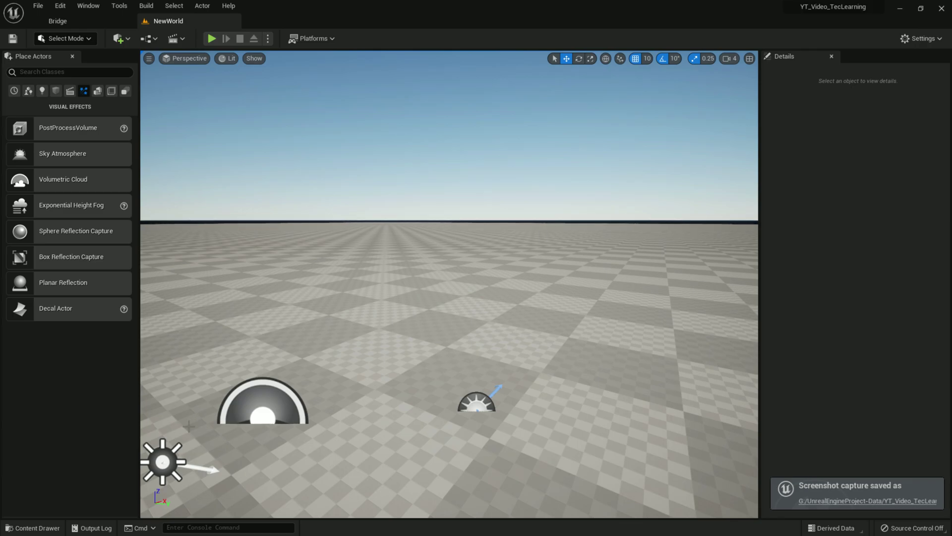
- Browse the Content Drawer to VehicleTemplate > Blueprints > SportsCar
left_click(37, 527)
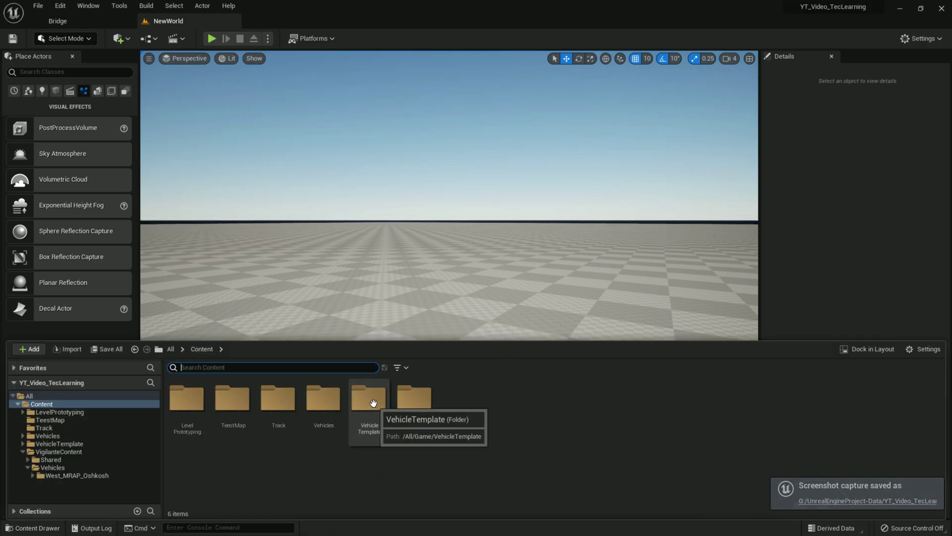
double_click(370, 397)
double_click(186, 400)
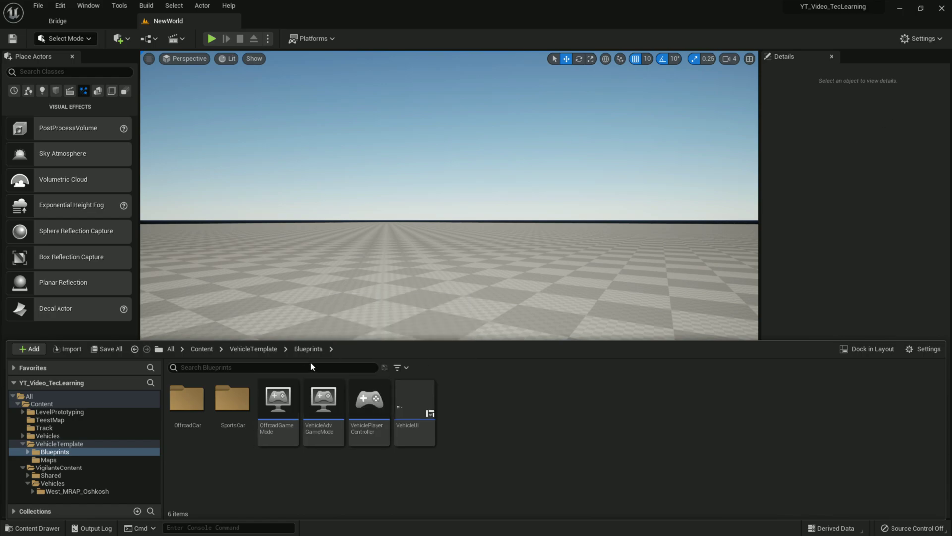
left_click(366, 402)
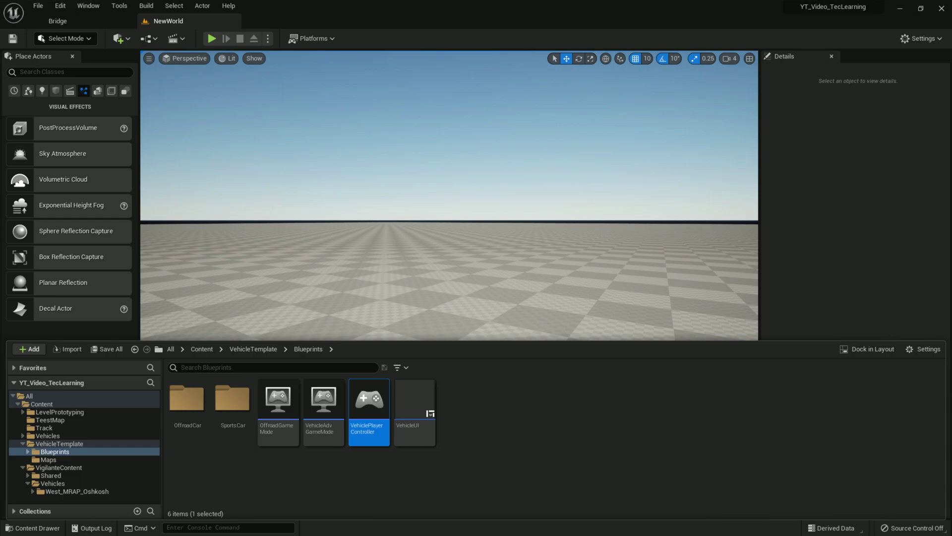
left_click_drag(369, 406, 430, 451)
left_click(316, 409)
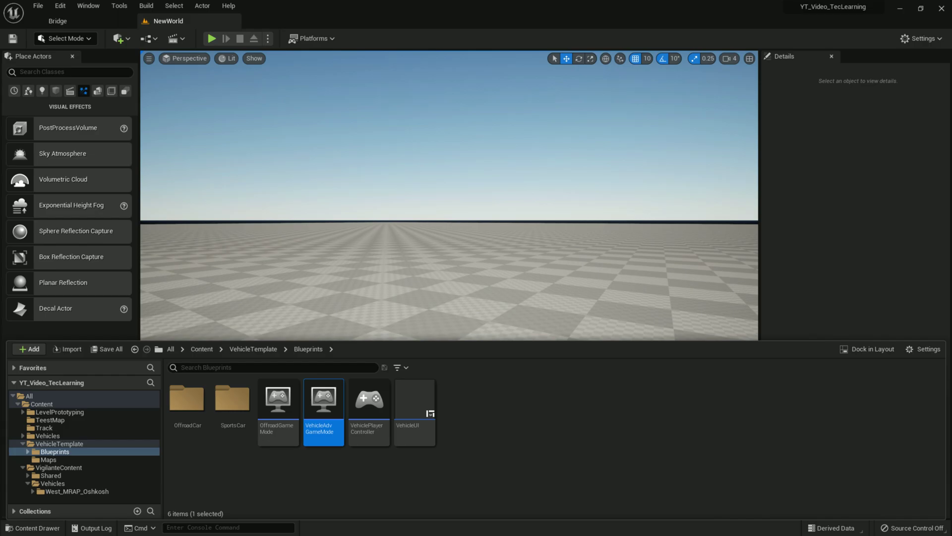
key("ctrl+space")
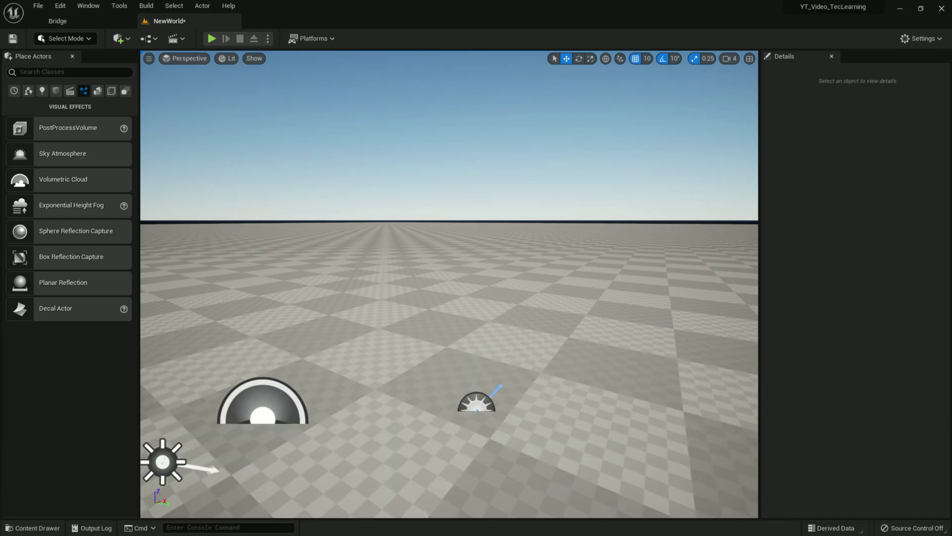
left_click(26, 527)
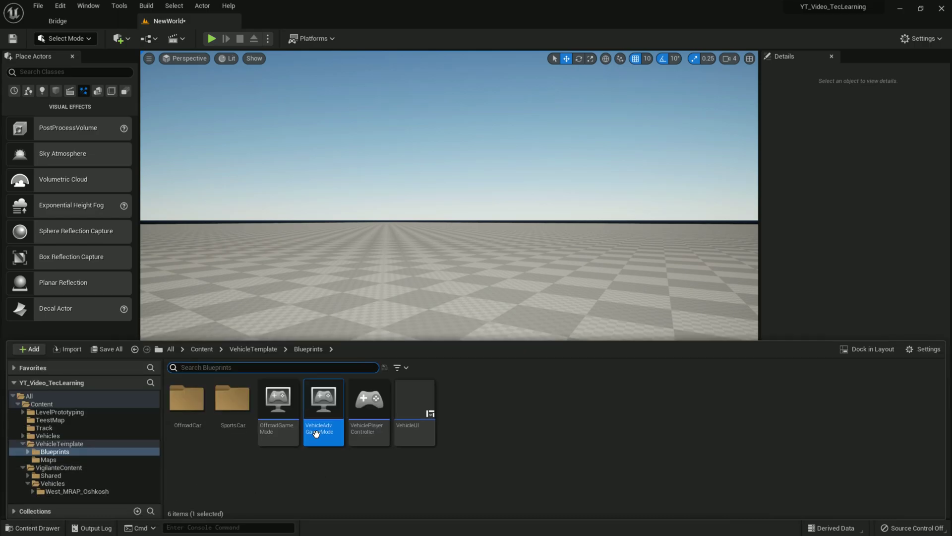
double_click(235, 399)
- Set the SportsCar_Pawn Mesh component's Skeletal Mesh to SK_West_MRAP_Oshkosh
left_click(192, 399)
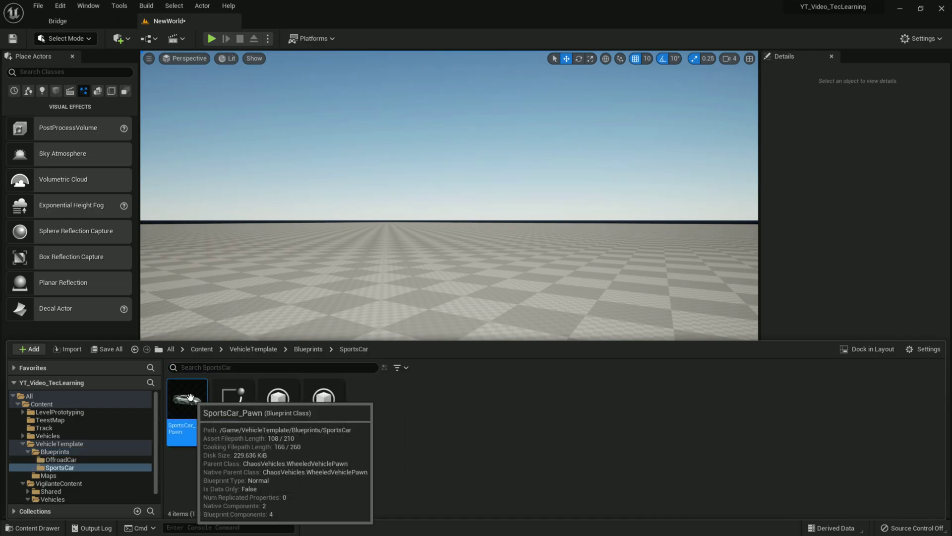
double_click(191, 397)
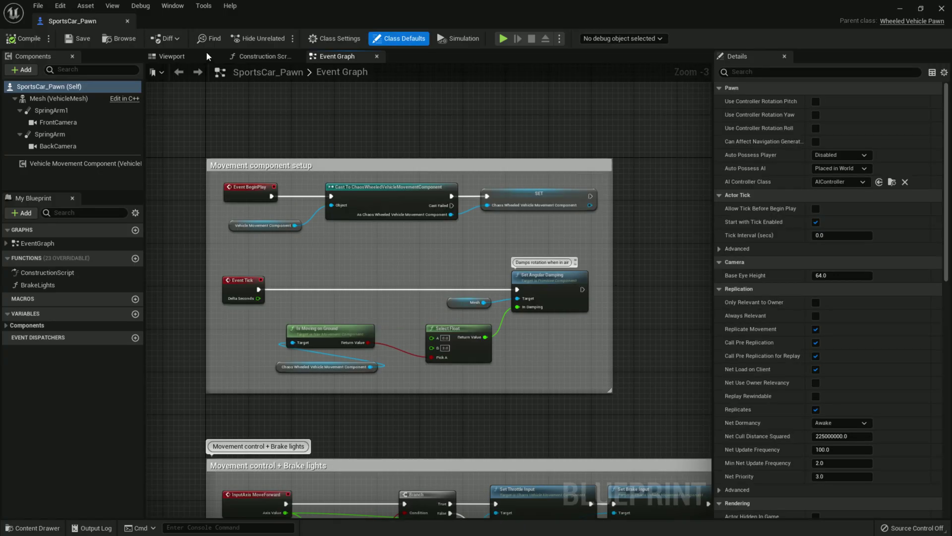
left_click(175, 57)
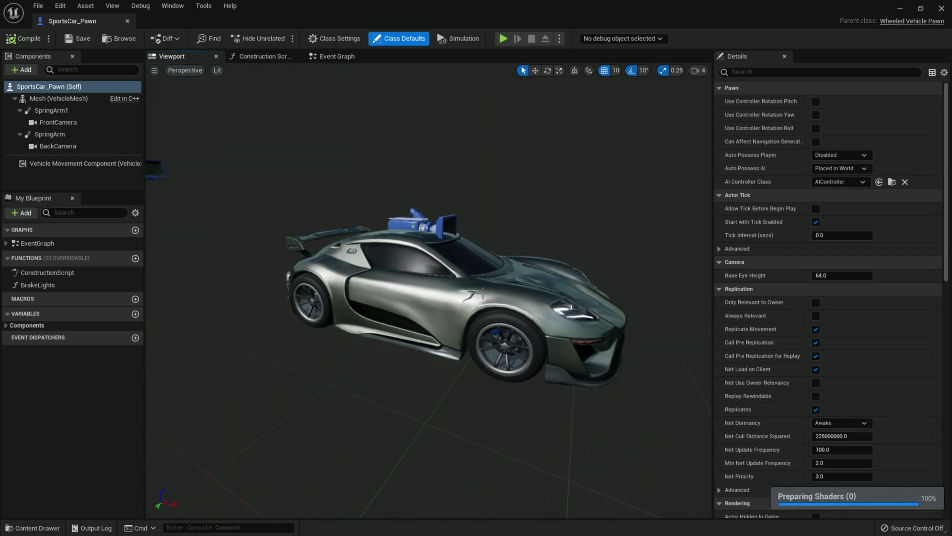
left_click(533, 292)
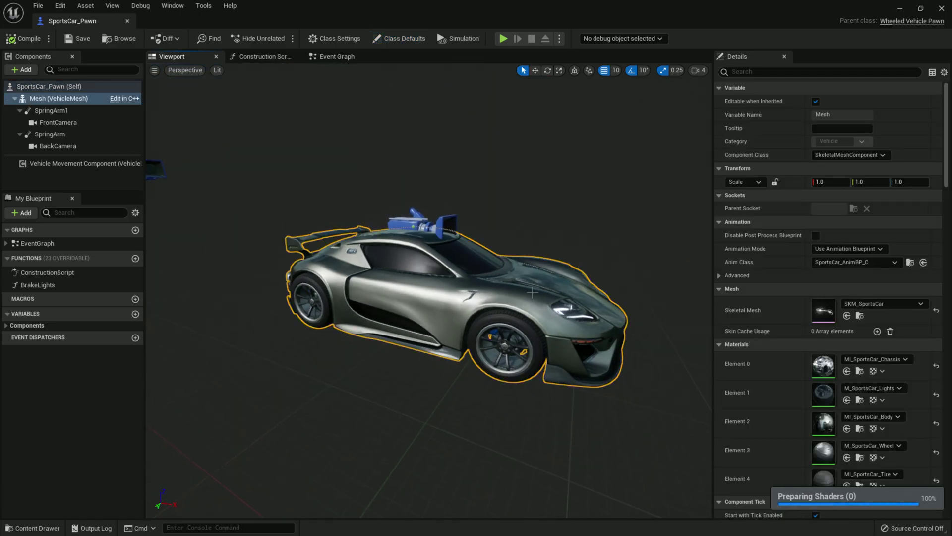
left_click_drag(521, 297, 565, 298)
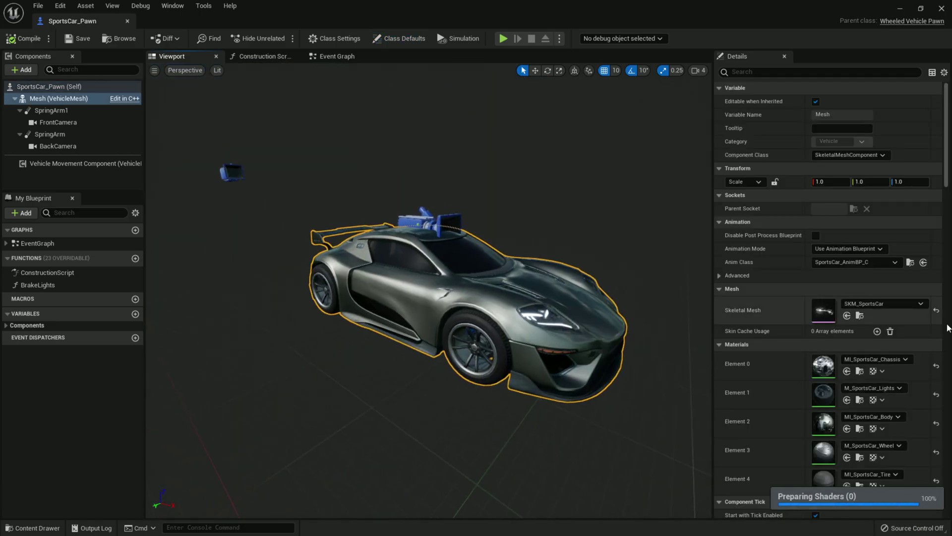
left_click(898, 311)
type("mrap")
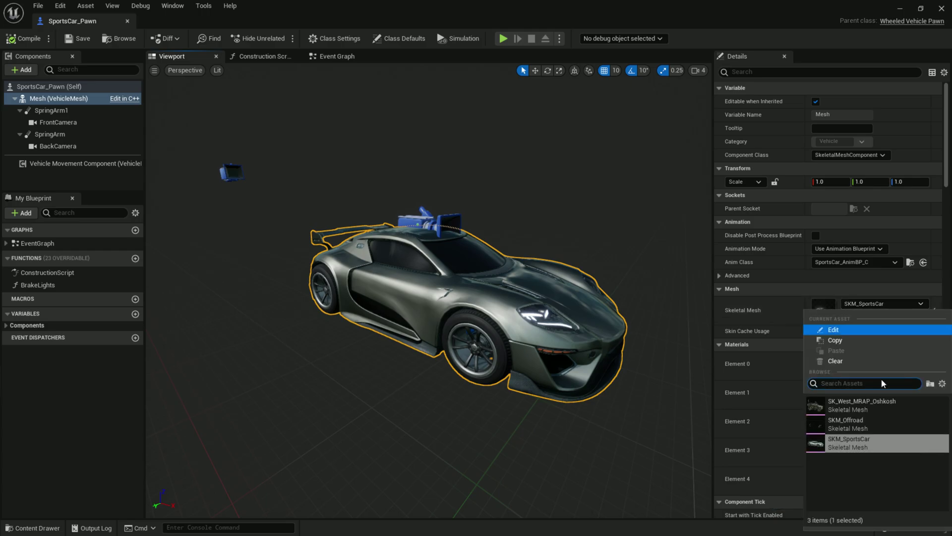
left_click(863, 333)
key("f")
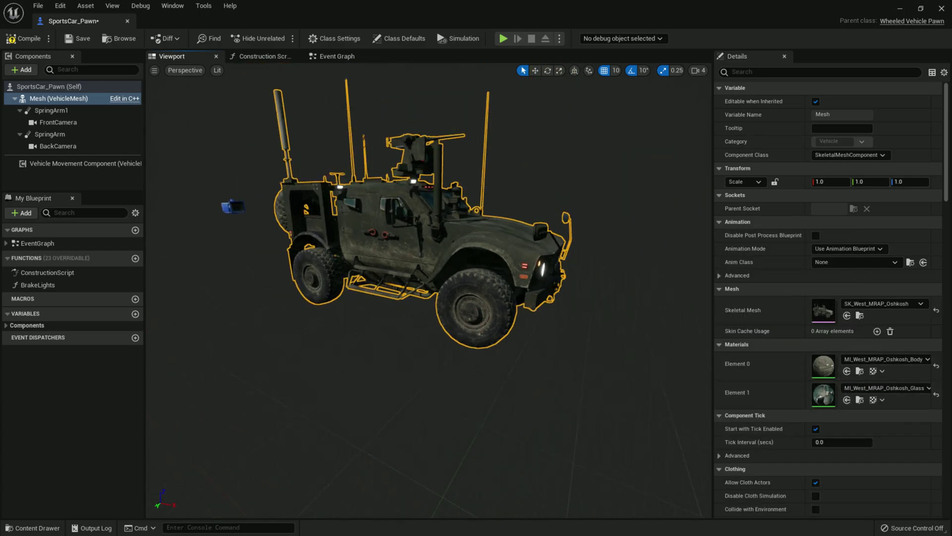
- Raise the rear SpringArm chase camera, then compile and save SportsCar_Pawn
left_click(45, 110)
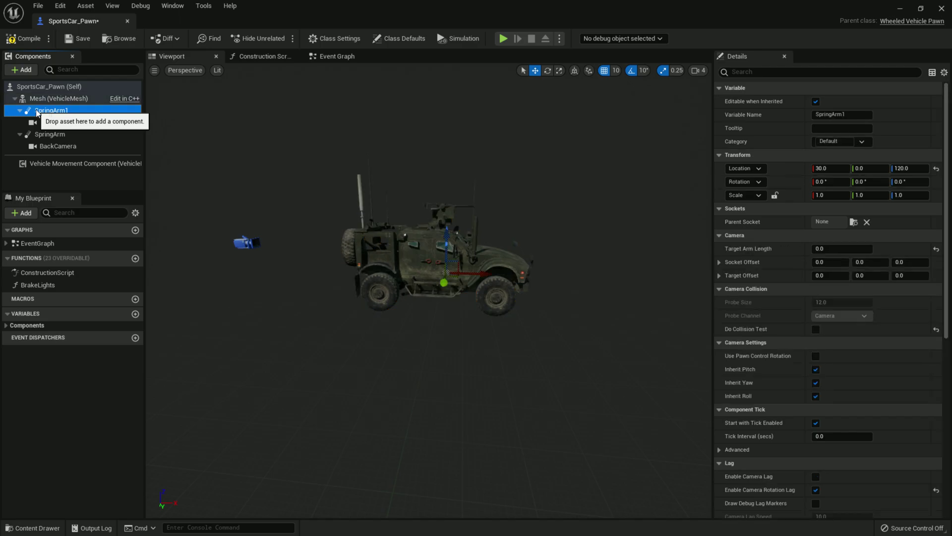
left_click(52, 134)
left_click_drag(398, 256, 394, 183)
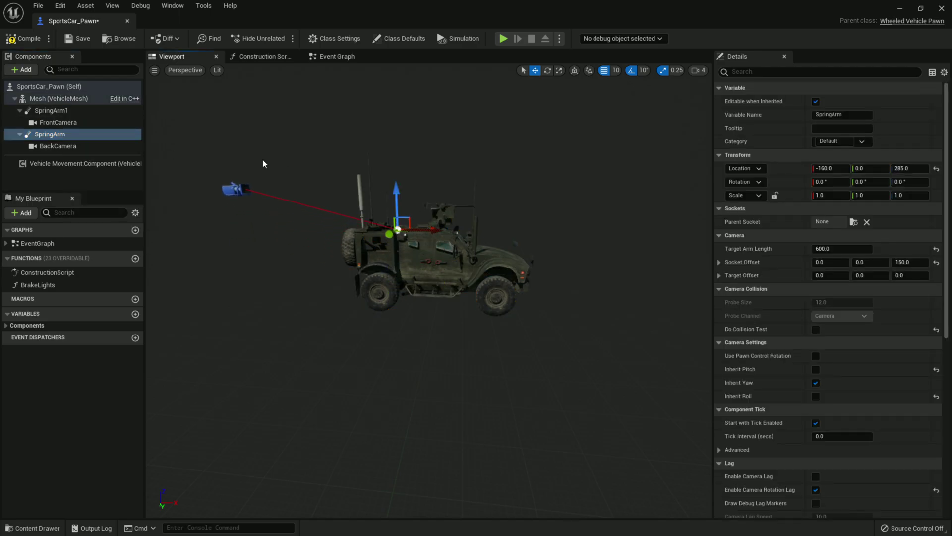
left_click(26, 38)
left_click(499, 256)
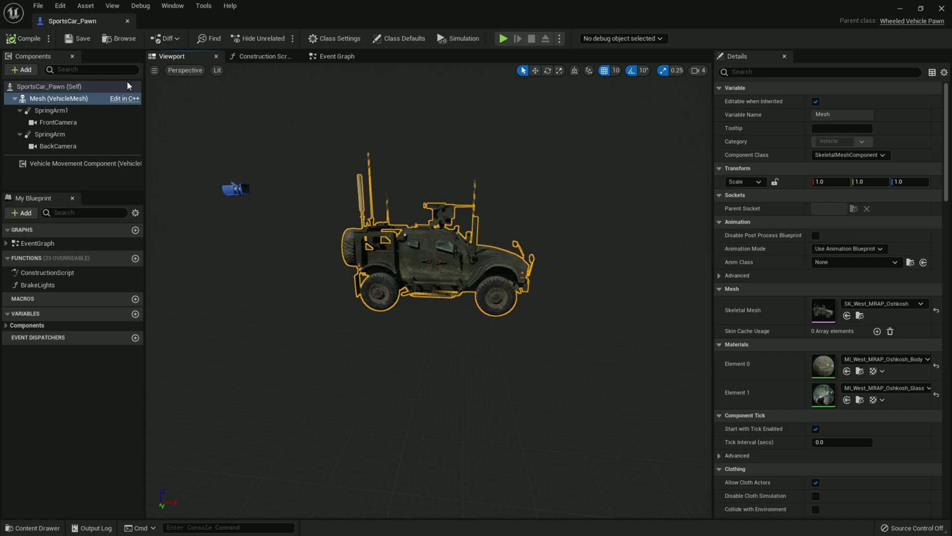
mouse_move(72, 21)
left_mouse_down()
mouse_move(303, 31)
mouse_move(297, 21)
left_mouse_up()
- Open Content > VigilanteContent > Vehicles > West_MRAP_Oshkosh and select the SKEL asset
left_click(159, 26)
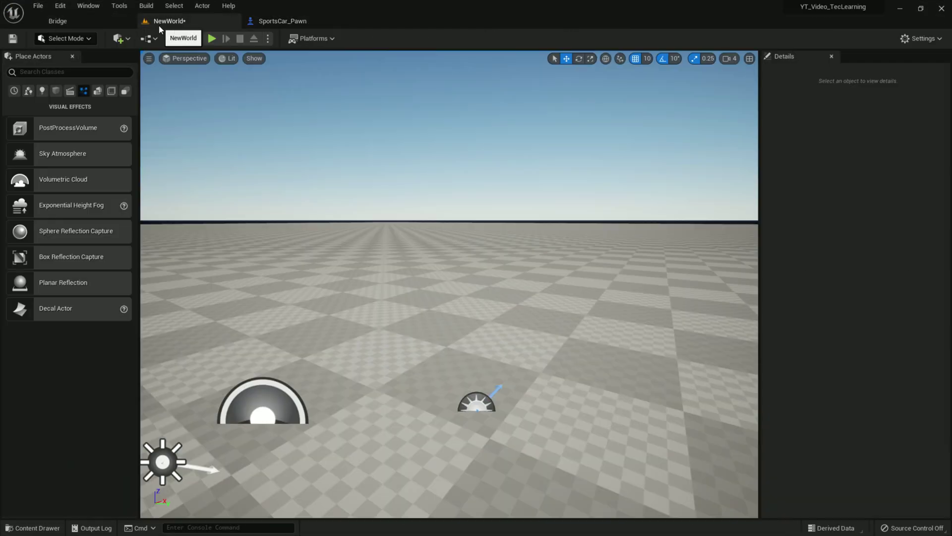
left_click(35, 528)
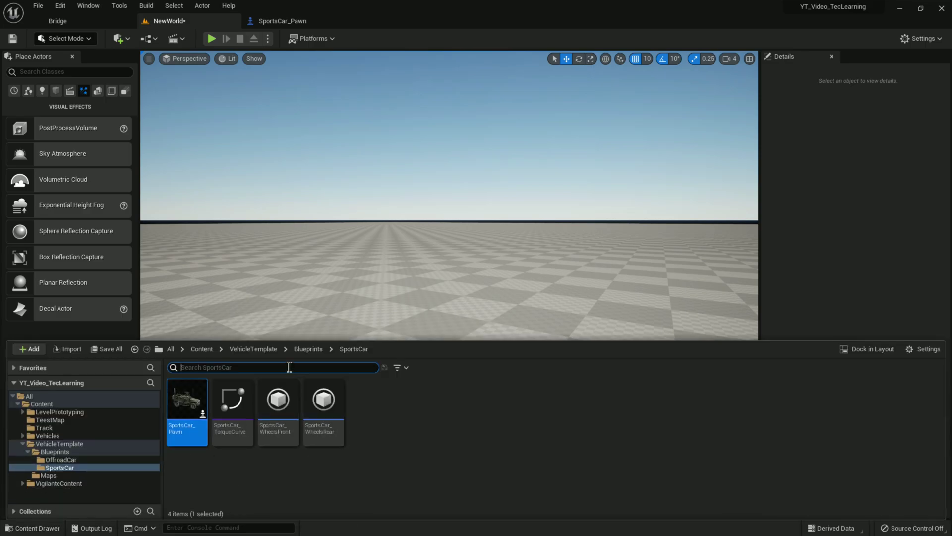
left_click(201, 349)
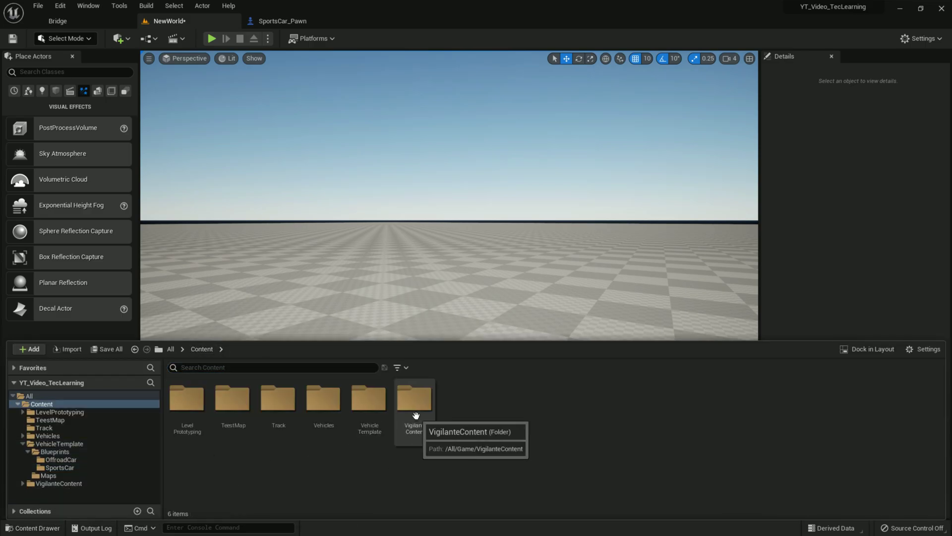
double_click(415, 401)
double_click(232, 401)
double_click(190, 402)
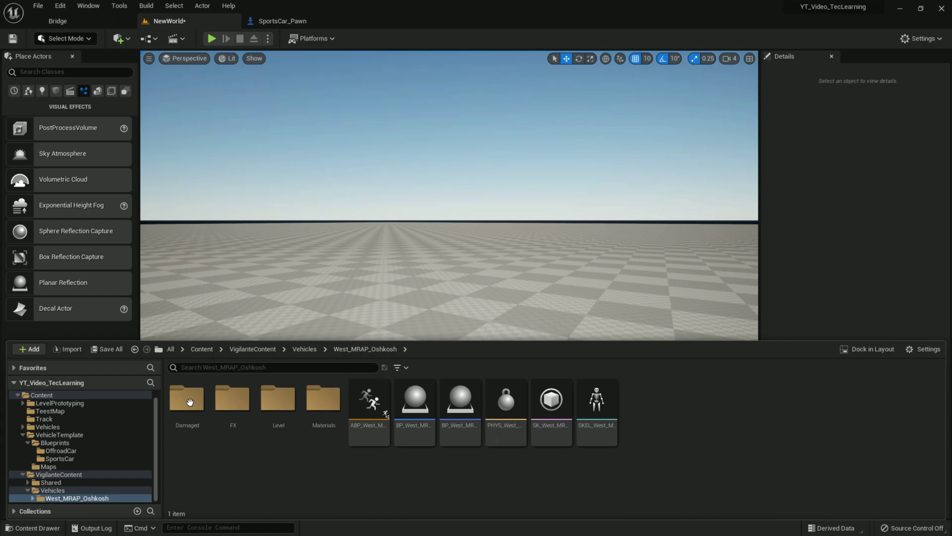
left_click(603, 398)
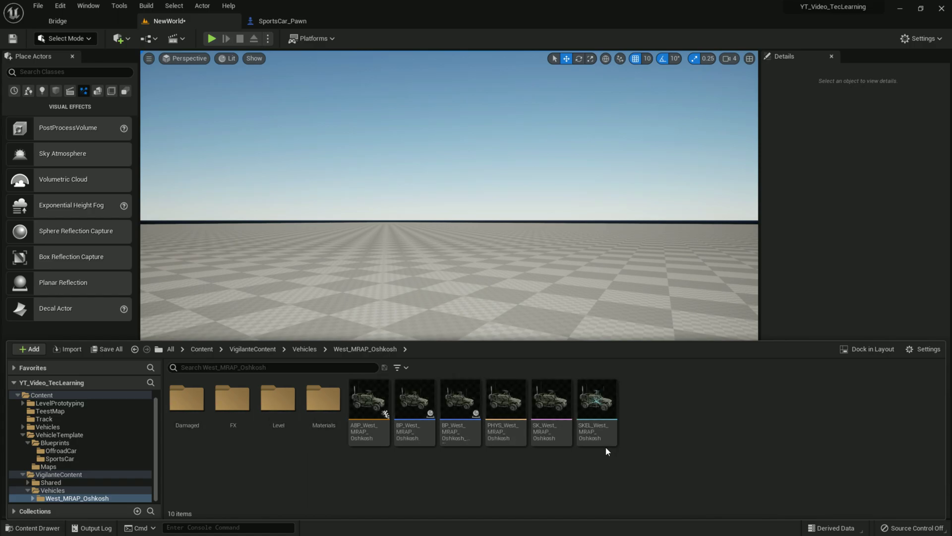
- Open SKEL_West_MRAP_Oshkosh and frame the right rear wheel bone
double_click(594, 393)
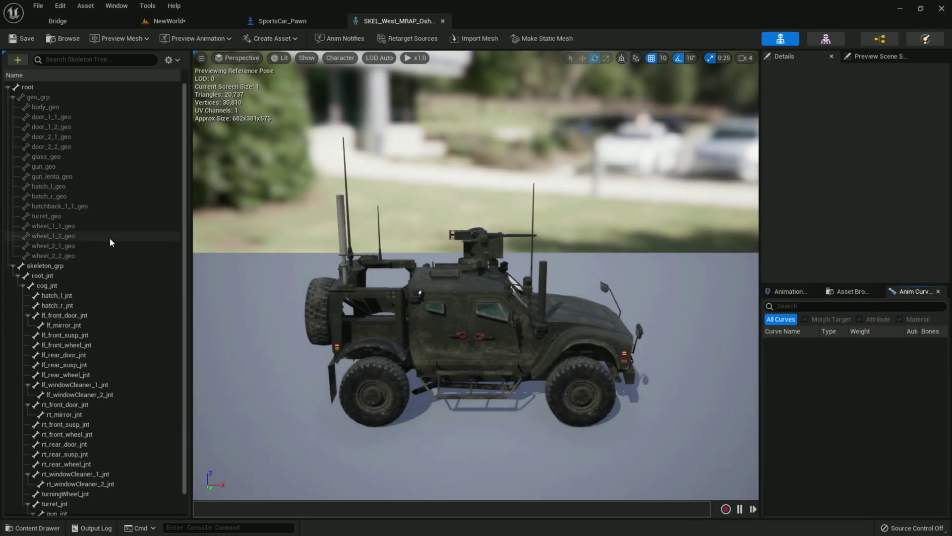
scroll(187, 202, "down", 1)
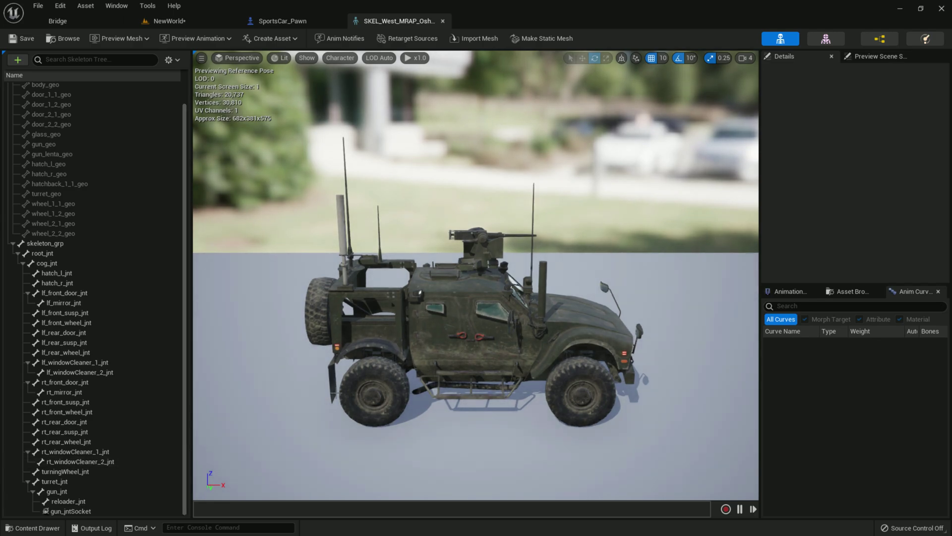
mouse_move(447, 297)
right_mouse_down()
mouse_move(240, 245)
mouse_move(210, 347)
right_mouse_up()
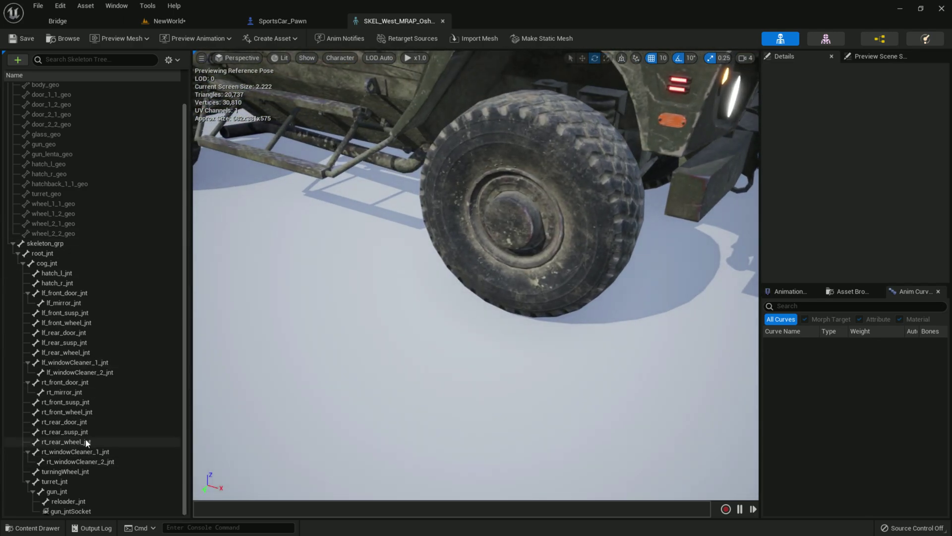
left_click(84, 441)
key("f")
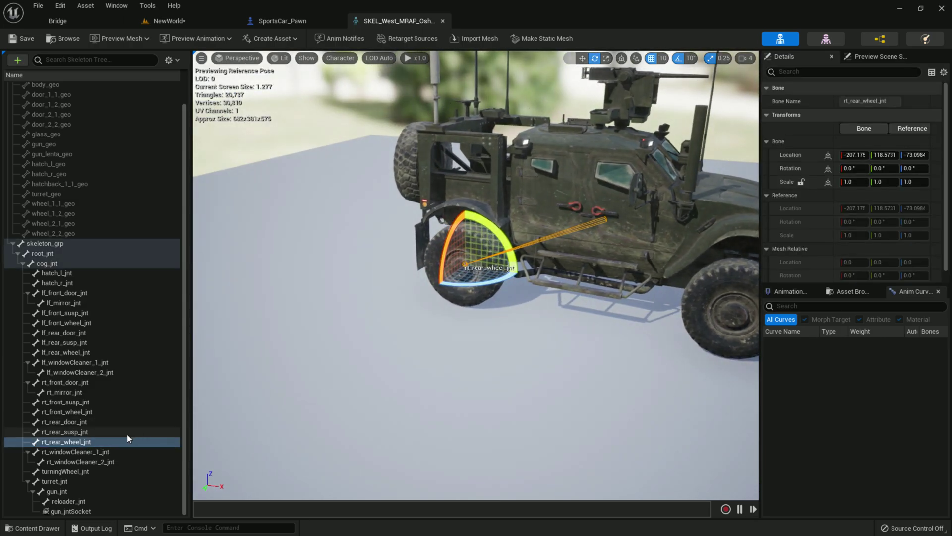
- Filter the skeleton tree for wheel bones and copy the lf_front_wheel_jnt bone name
left_click(86, 62)
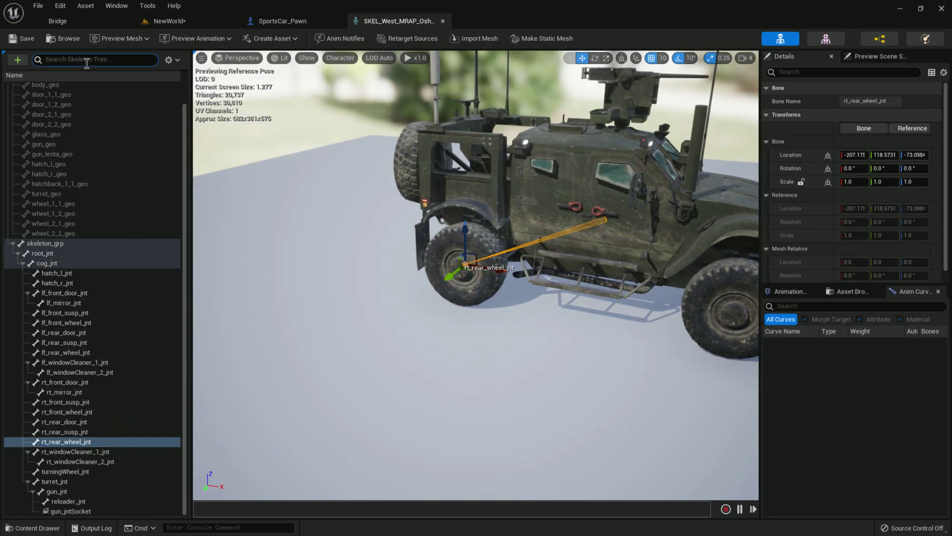
type("wheel")
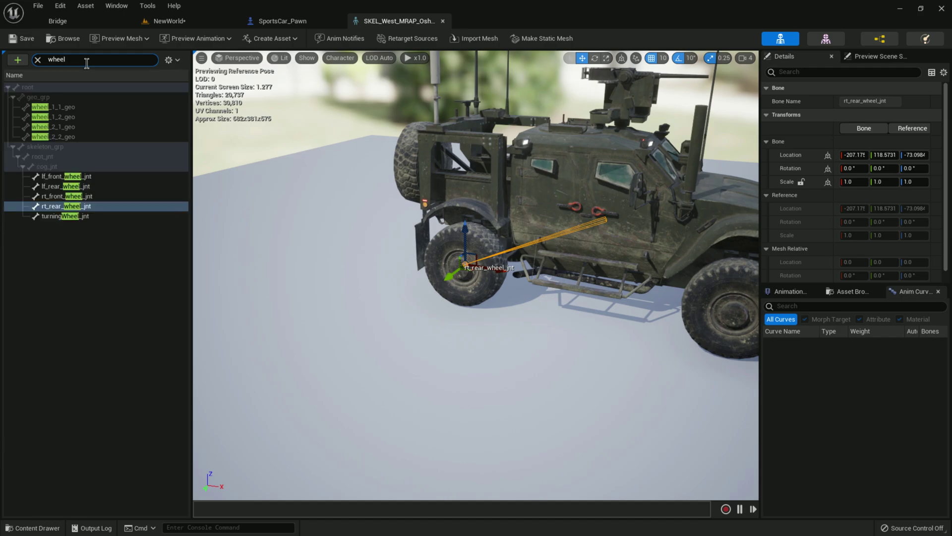
left_click(119, 176)
key("f")
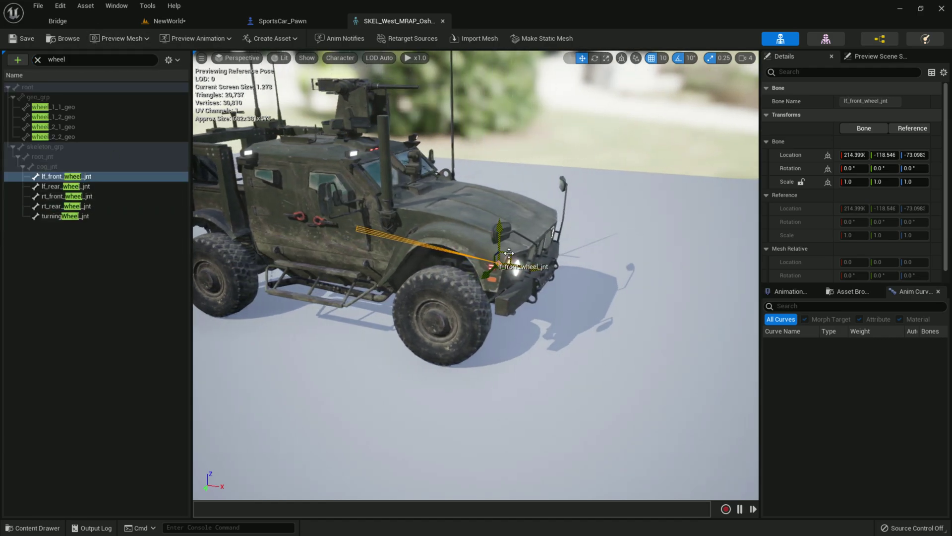
double_click(886, 101)
key("ctrl+c")
right_click(887, 102)
left_click(890, 146)
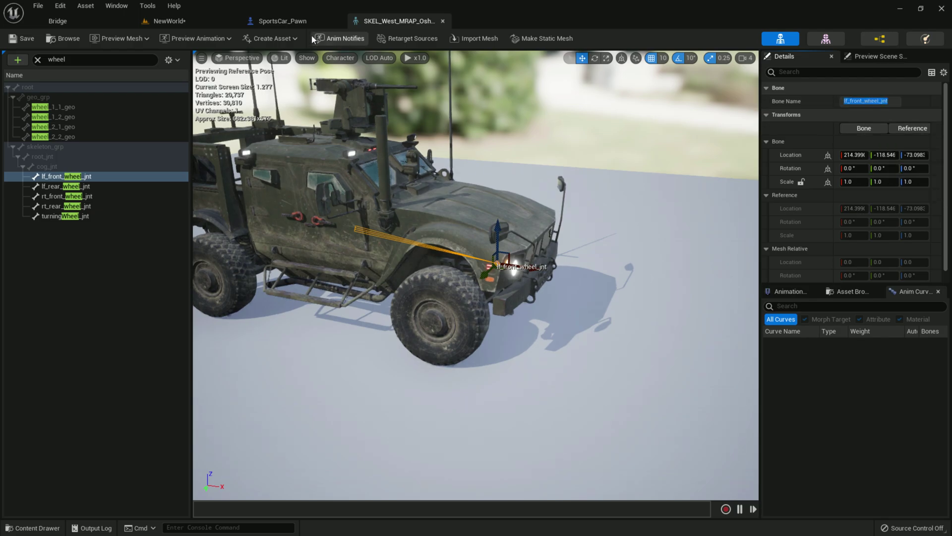
left_click(284, 21)
left_click(45, 164)
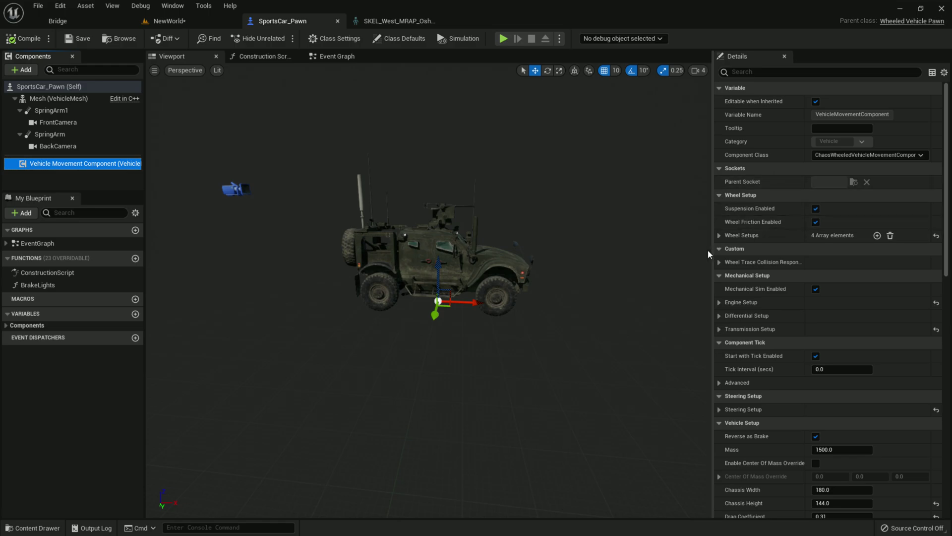
- Paste lf_front_wheel_jnt into the Bone Name of Wheel Setups index 0
left_click(719, 235)
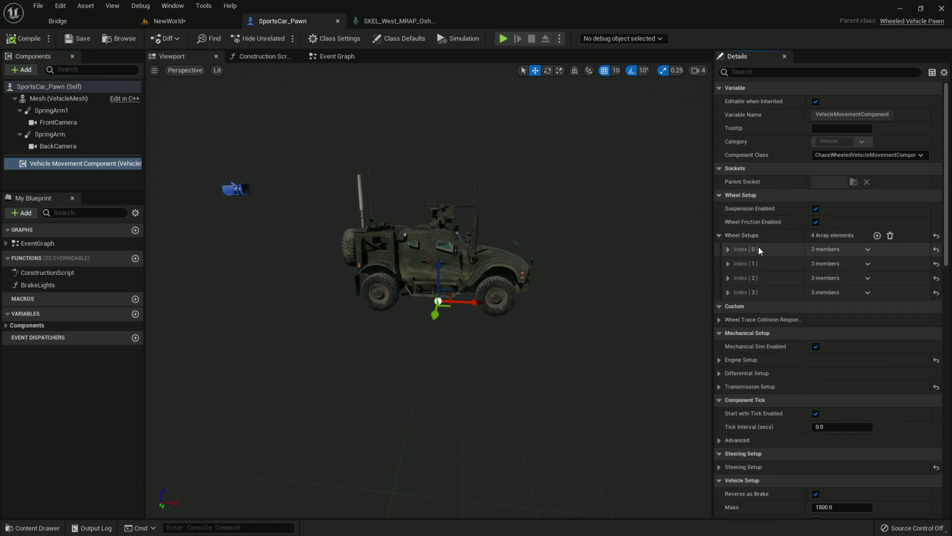
left_click(729, 249)
left_click(871, 273)
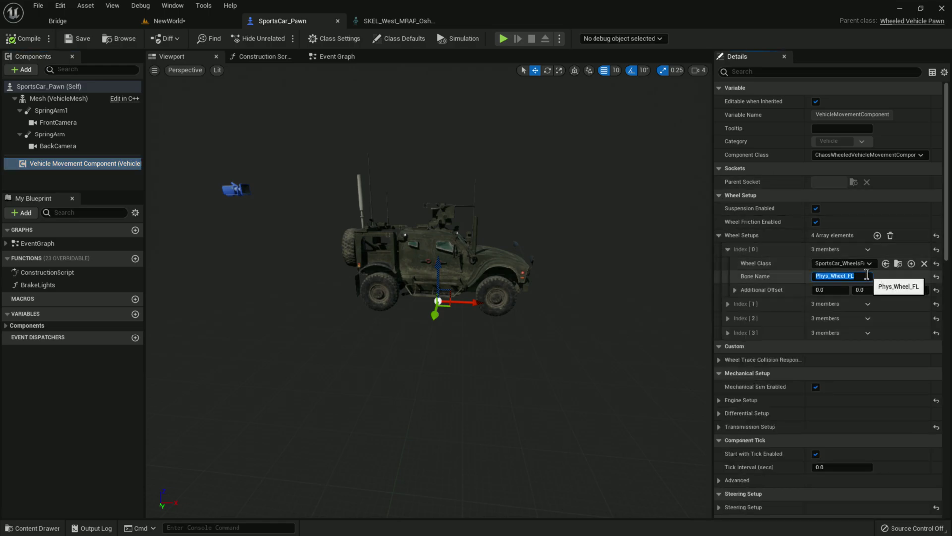
key("ctrl+v")
- Copy rt_front_wheel_jnt from the skeleton into wheel setup index 1's Bone Name
left_click(399, 21)
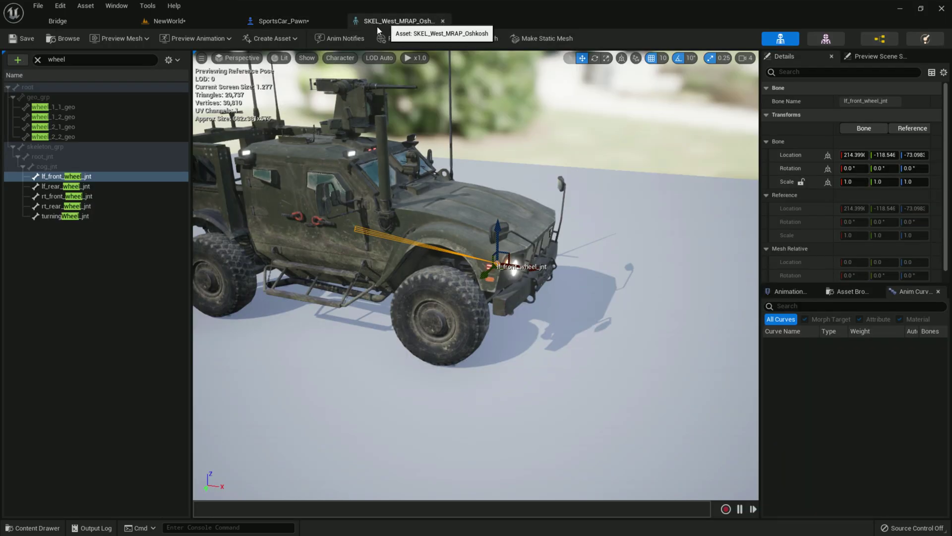
left_click(90, 186)
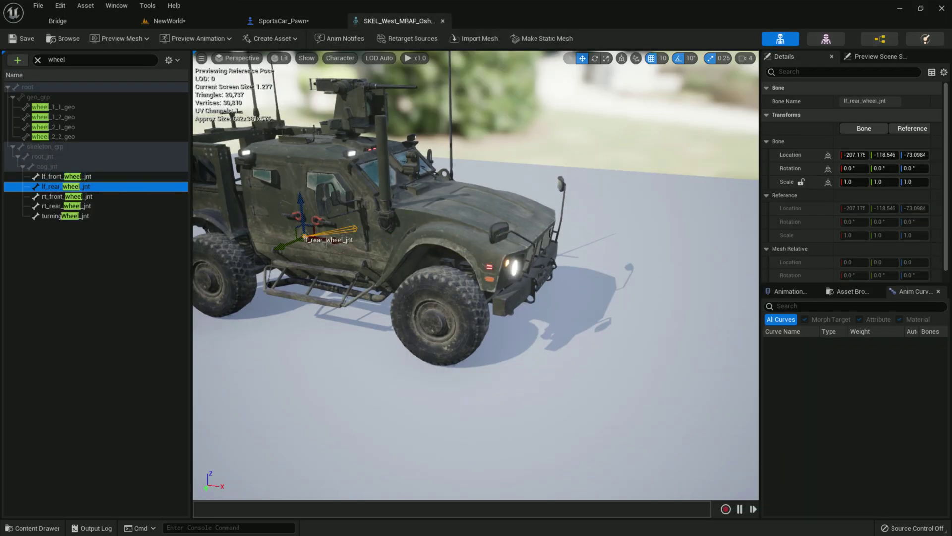
left_click(82, 196)
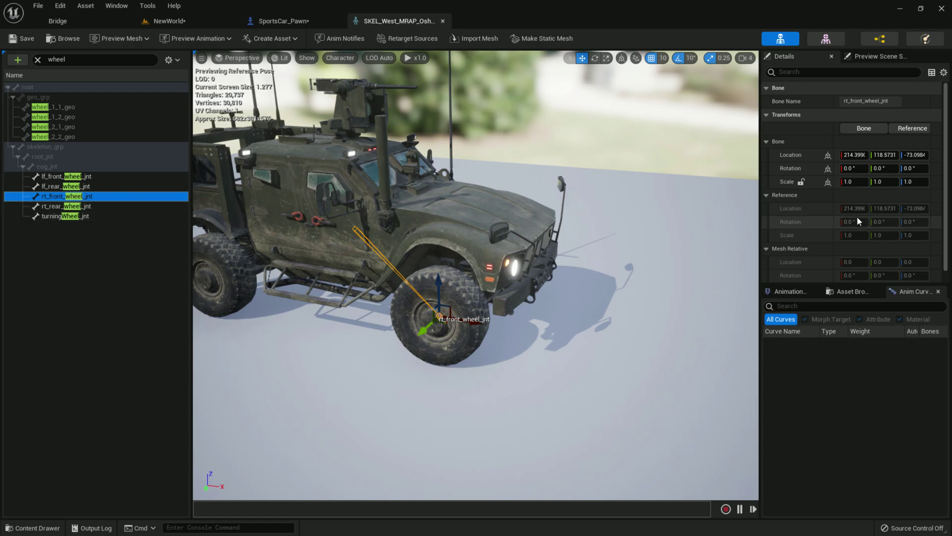
double_click(893, 100)
key("ctrl+c")
right_click(893, 99)
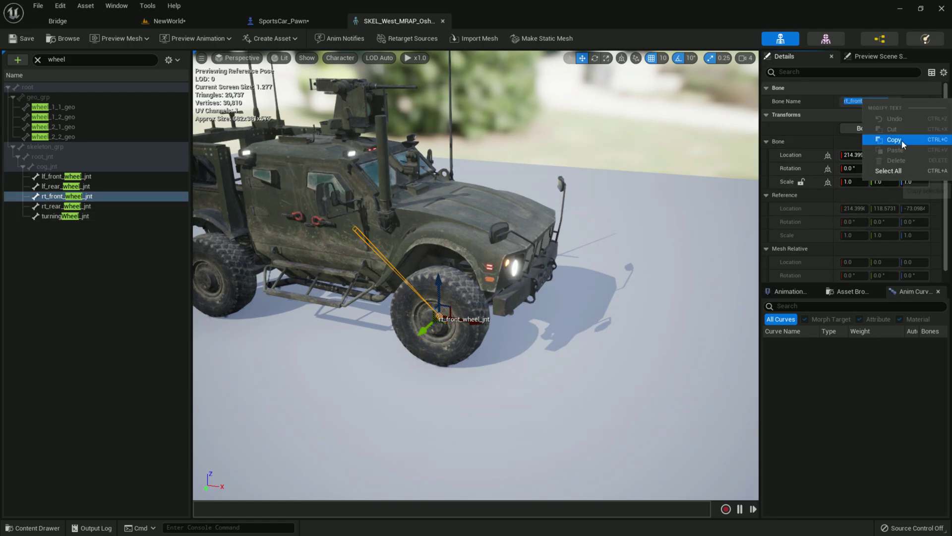
left_click(907, 142)
left_click(283, 21)
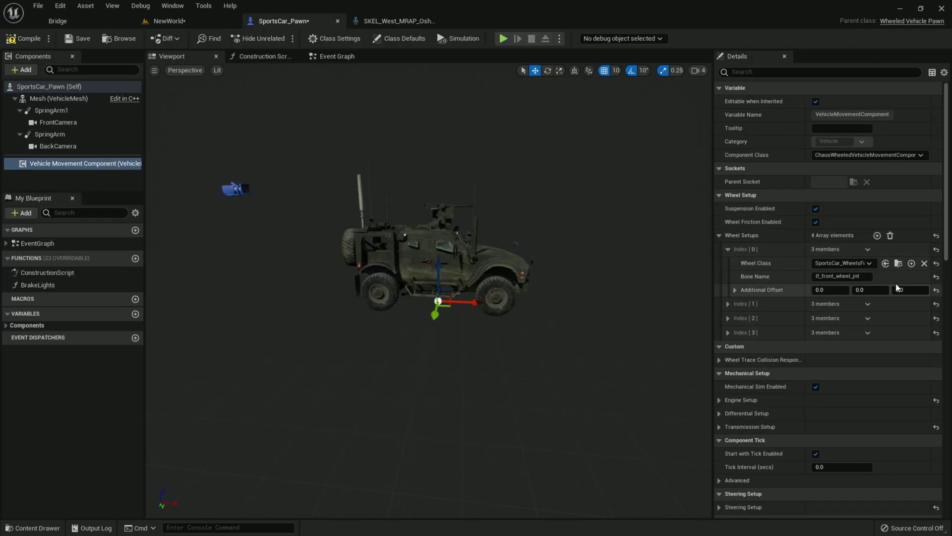
left_click(729, 304)
double_click(853, 330)
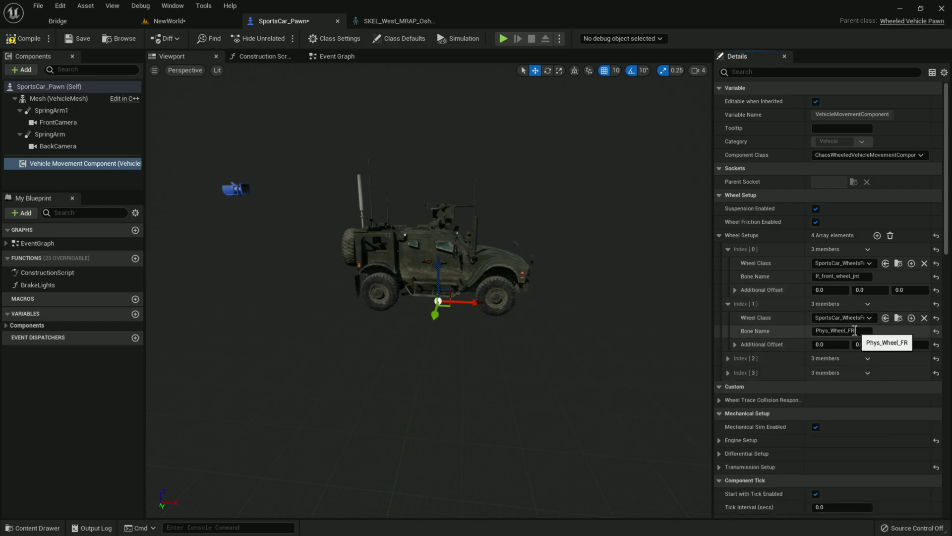
key("ctrl+a")
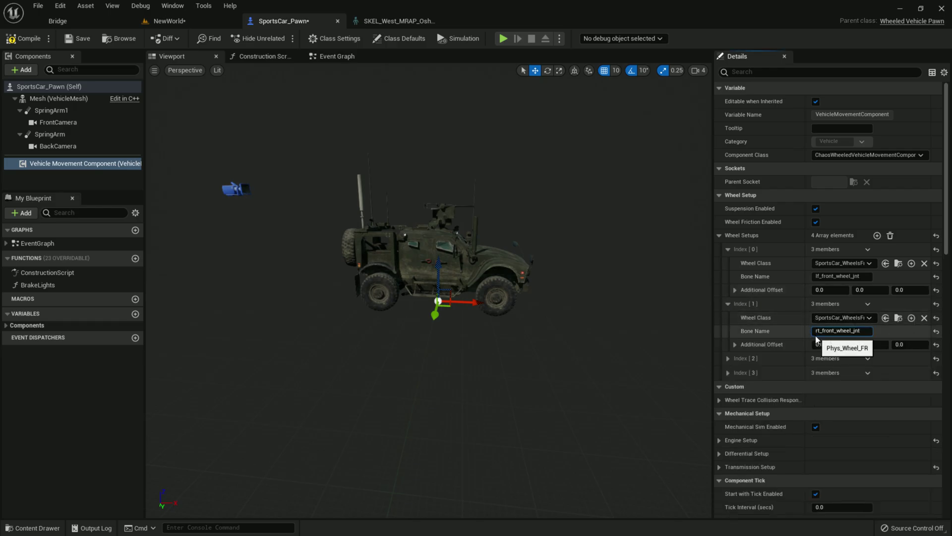
key("ctrl+v")
- Copy the turningWheel_jnt bone name for wheel setup index 2
left_click(399, 22)
left_click(67, 206)
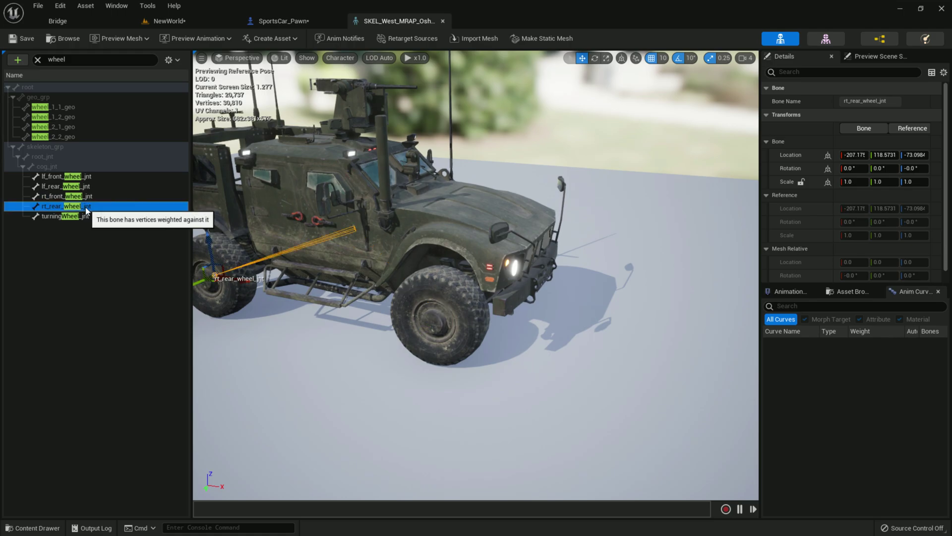
right_click(889, 100)
left_click(893, 143)
left_click(283, 20)
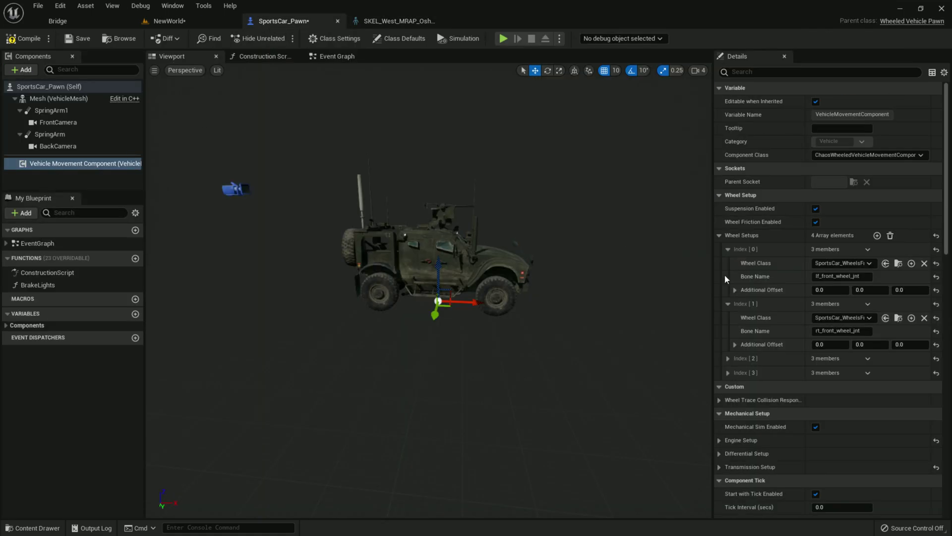
left_click(728, 358)
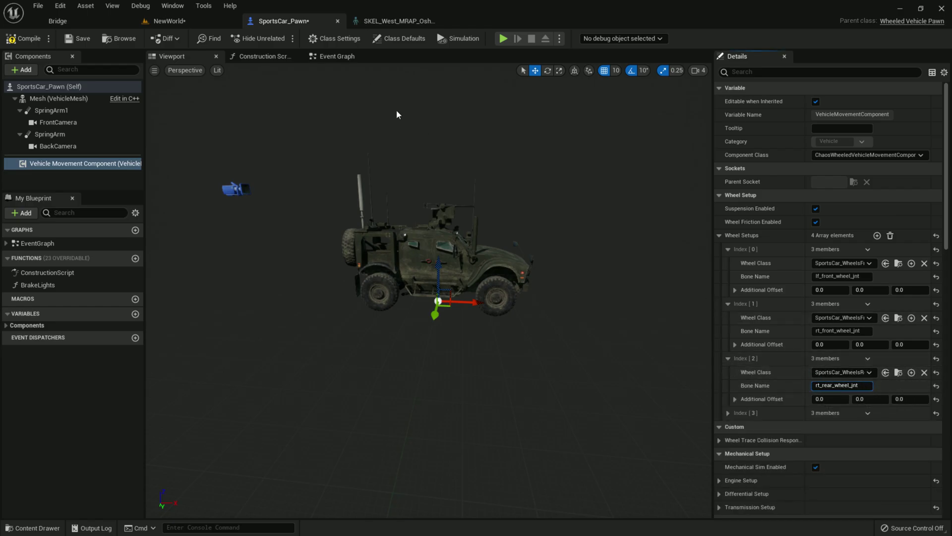
left_click(395, 21)
left_click(88, 217)
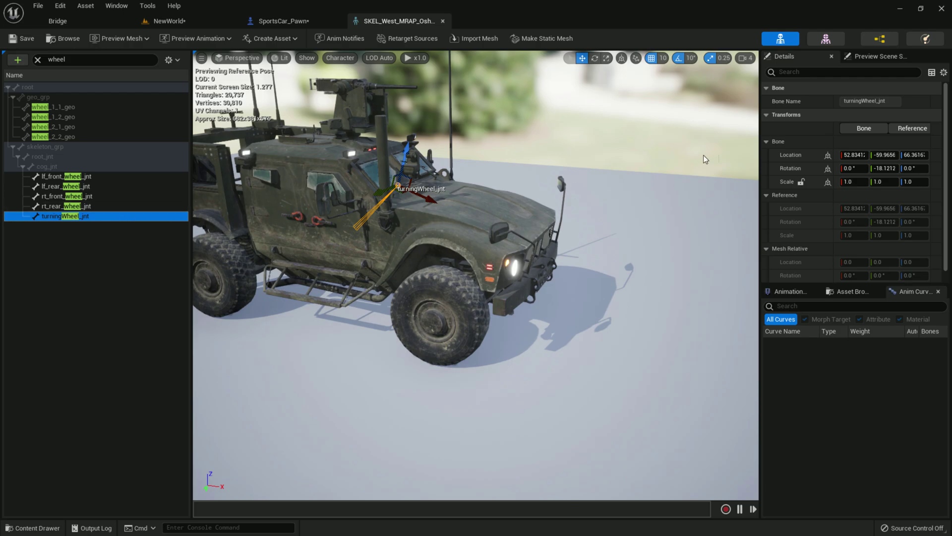
right_click(889, 101)
left_click(893, 144)
left_click(290, 19)
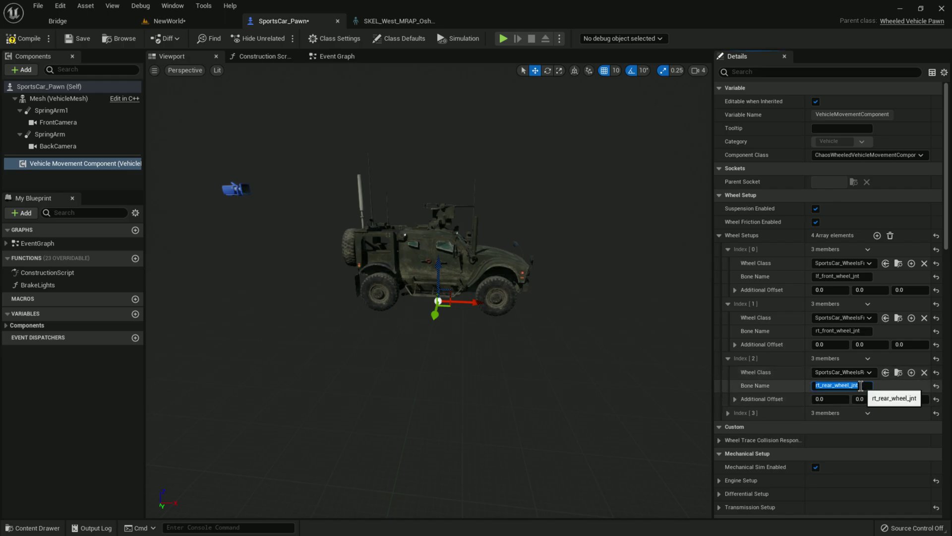
- Compile and save SportsCar_Pawn with the updated wheel bones
left_click(29, 38)
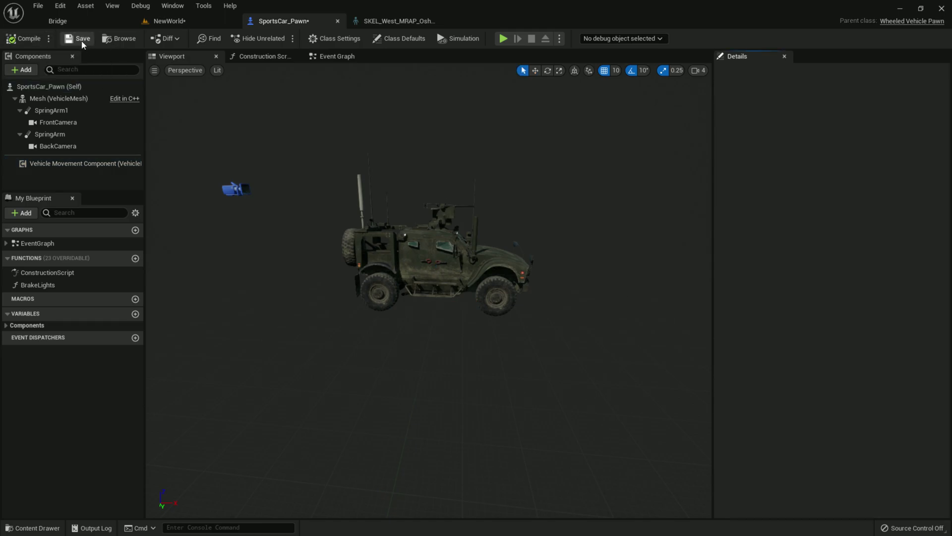
left_click(81, 40)
left_click(75, 163)
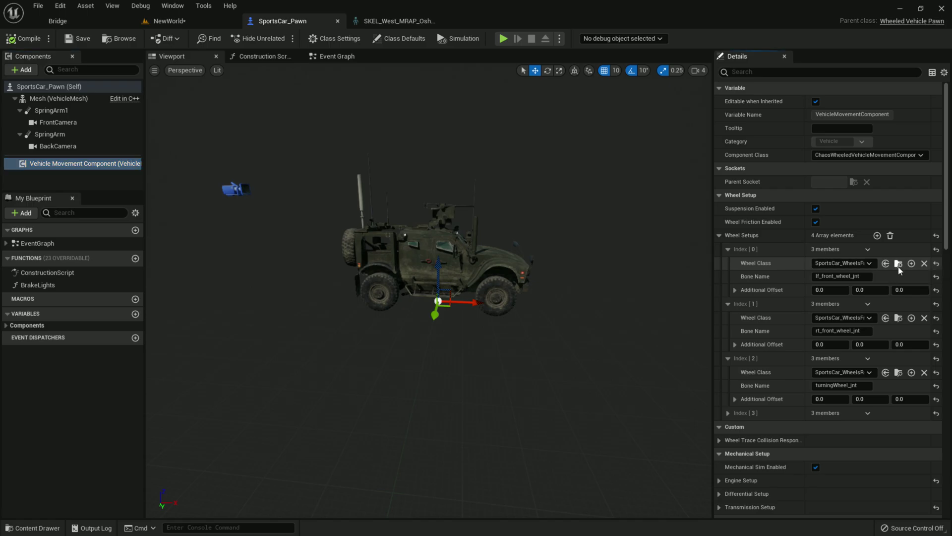
- Set Wheel Radius to 45 in SportsCar_WheelsFront and SportsCar_WheelsRear
left_click(899, 264)
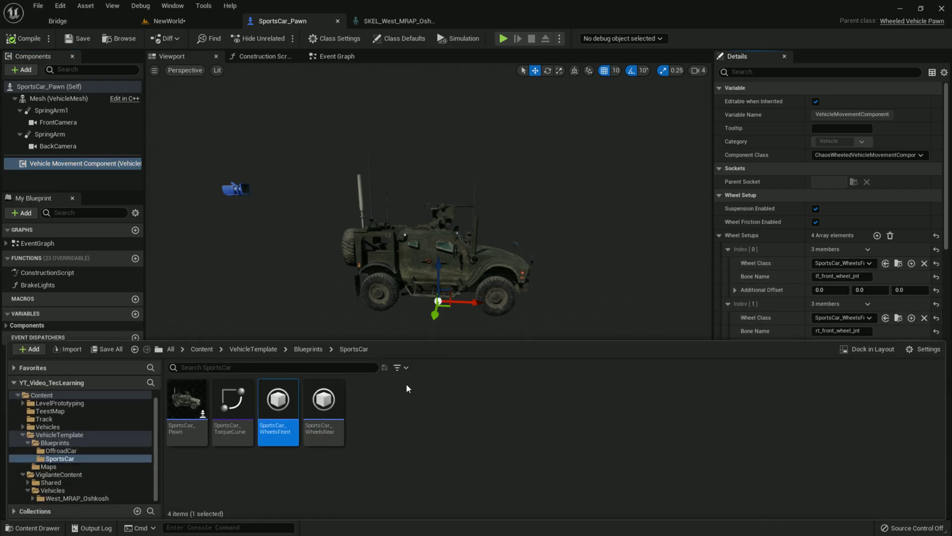
double_click(279, 400)
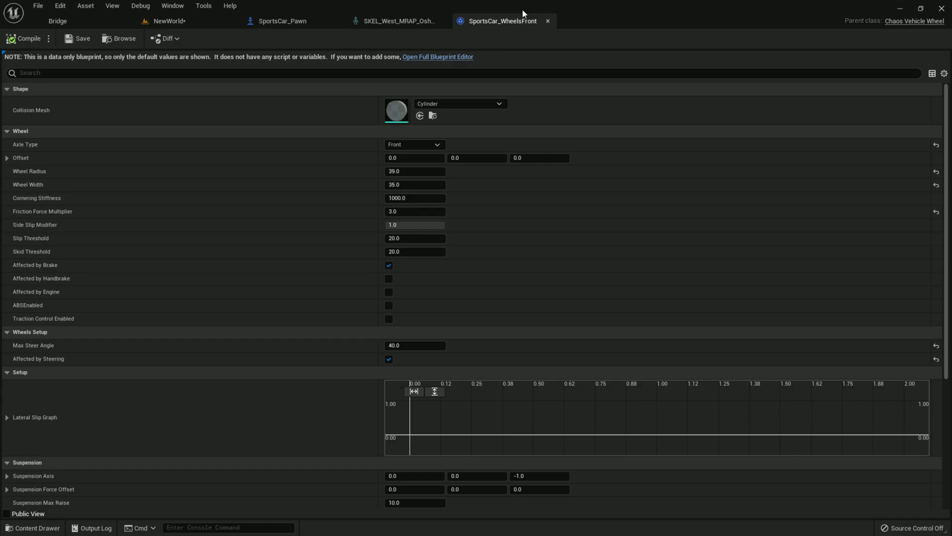
left_click(286, 20)
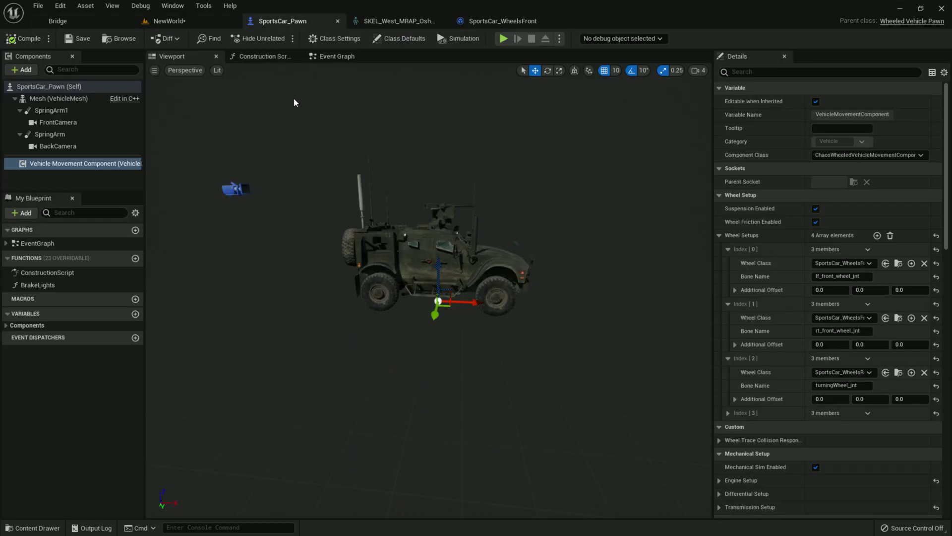
left_click(38, 528)
double_click(323, 399)
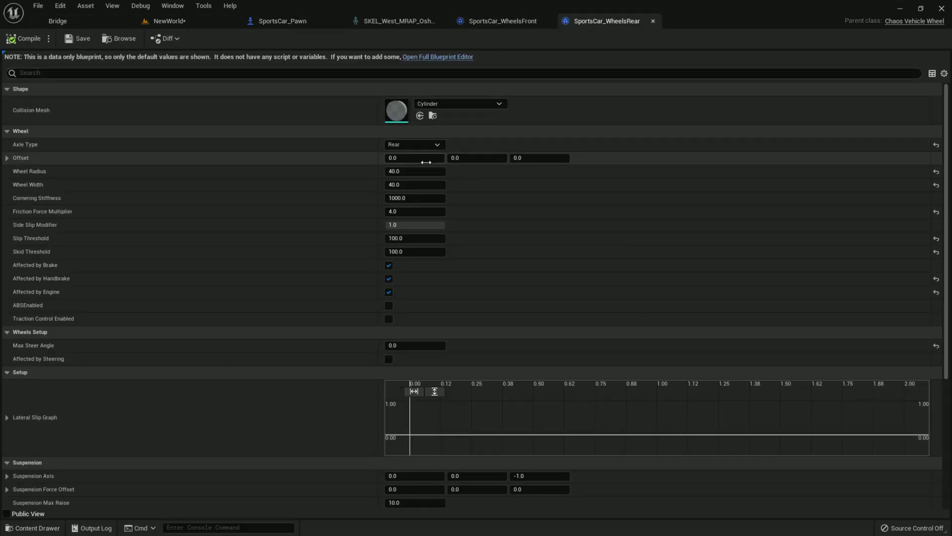
left_click(483, 23)
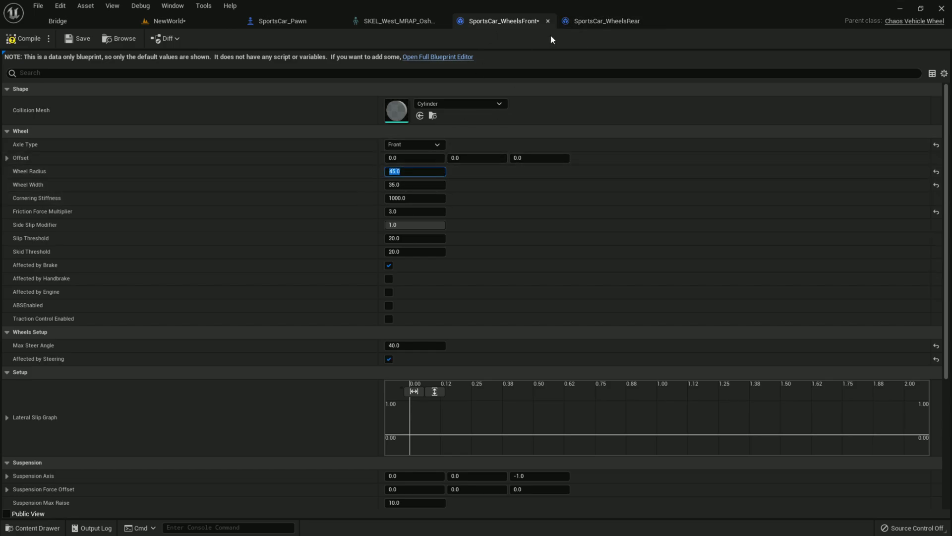
left_click(596, 25)
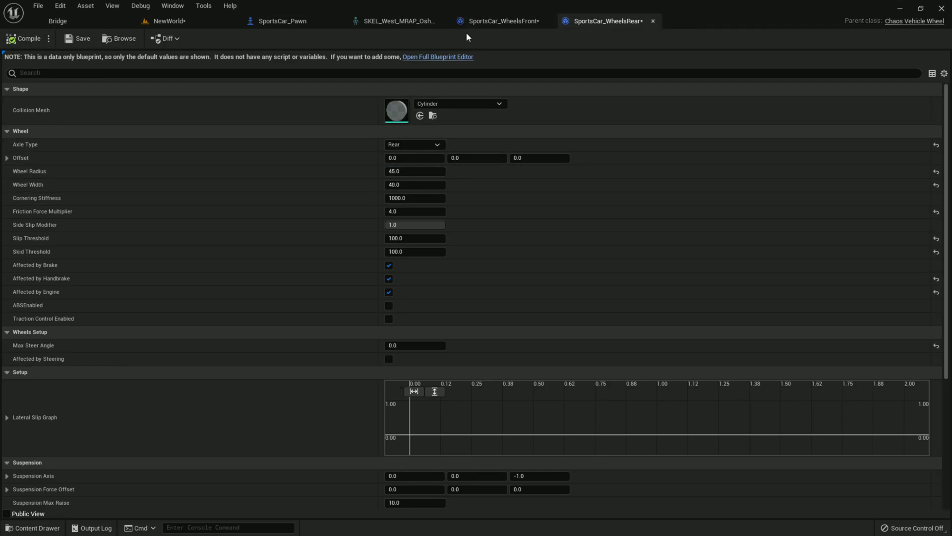
left_click(495, 20)
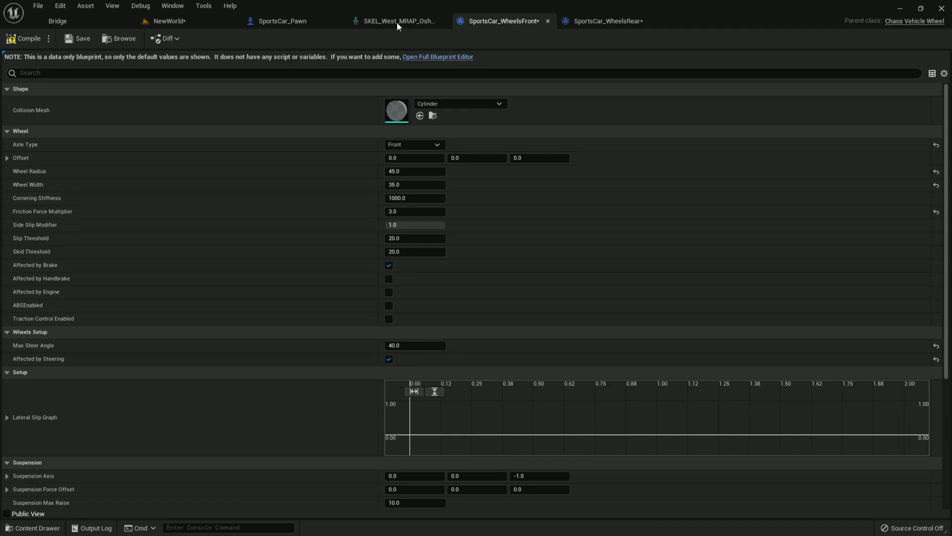
left_click(318, 27)
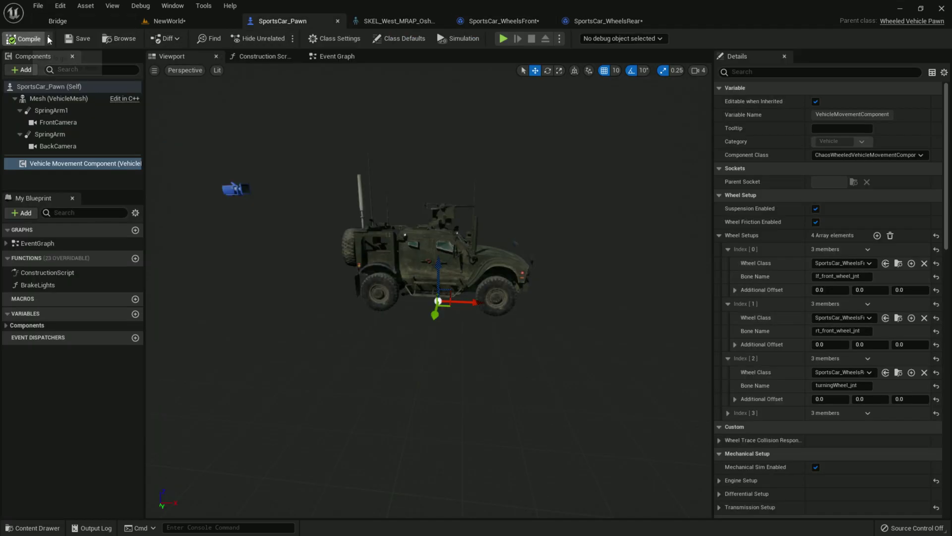
- Save All, confirming the Save Content dialog for NewWorld and both wheel classes
left_click(294, 181)
left_click(447, 267)
scroll(471, 257, "up", 2)
left_click_drag(460, 342, 460, 342)
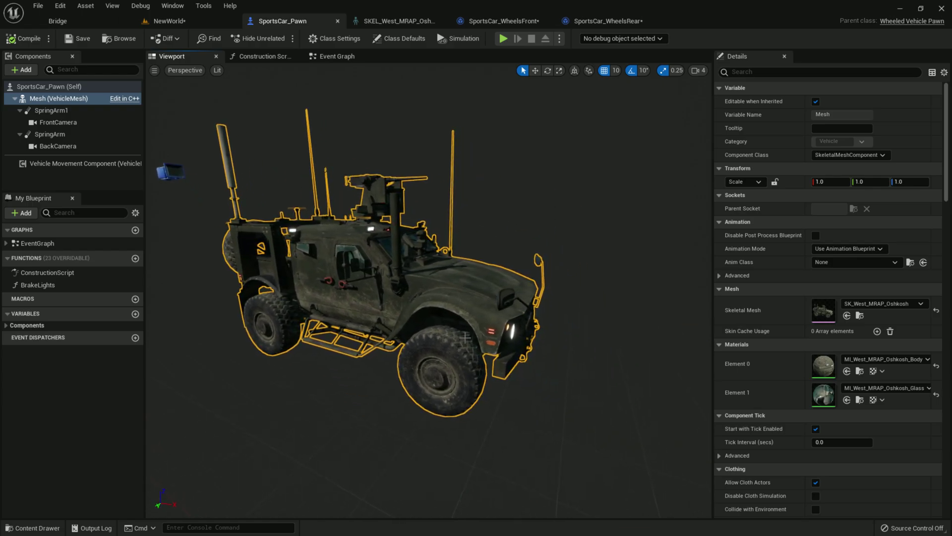
key("ctrl+space")
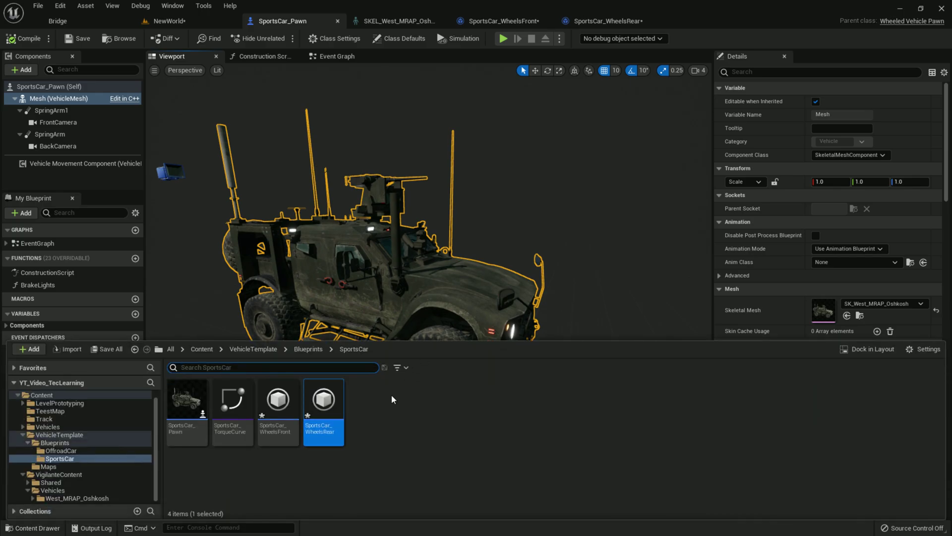
left_click(107, 348)
left_click(558, 388)
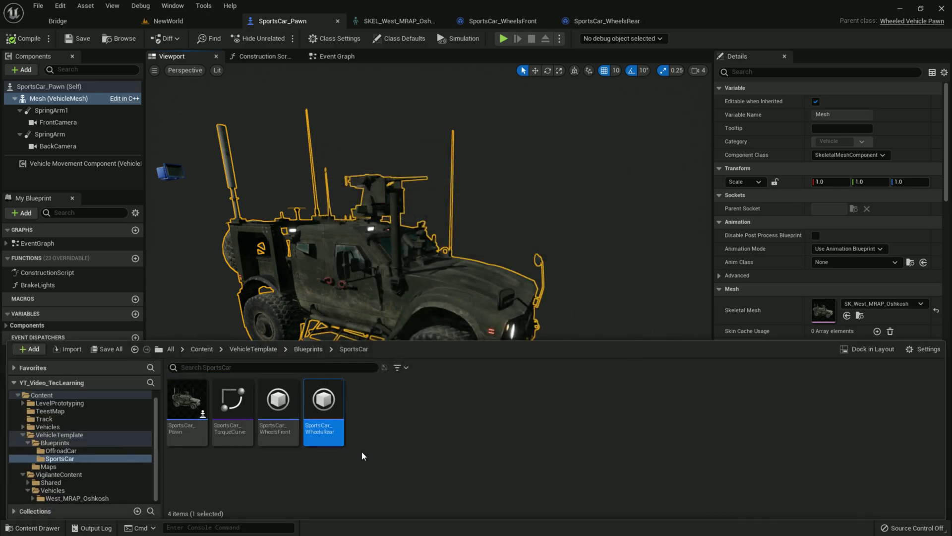
- Create and open Jeep_Anima, an animation blueprint on SKEL_West_MRAP_Oshkosh with VehicleAnimationInstance parent
right_click(374, 426)
mouse_move(417, 252)
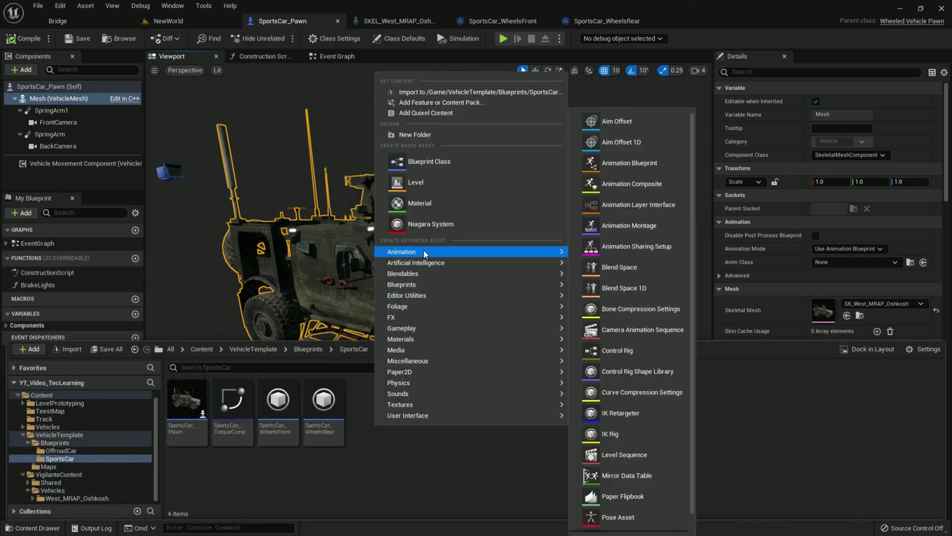
left_click(661, 163)
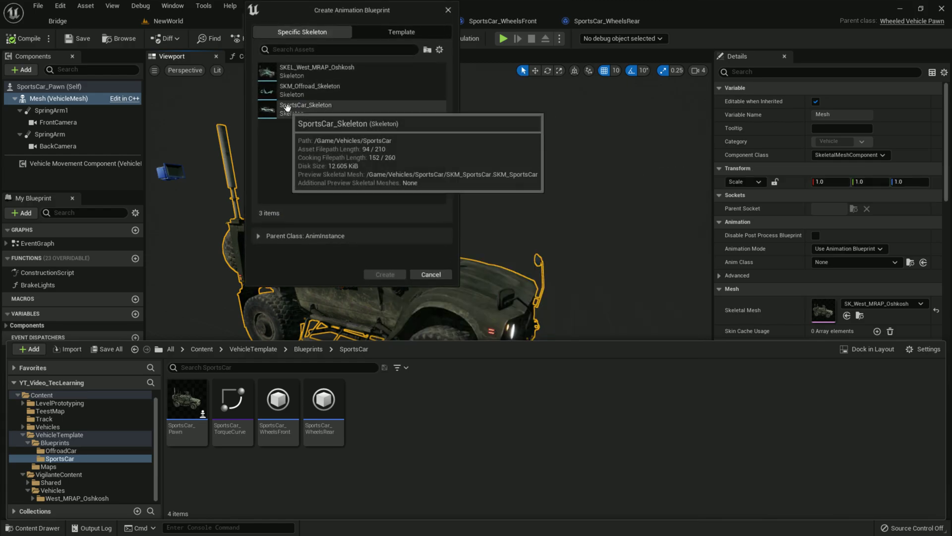
left_click(297, 69)
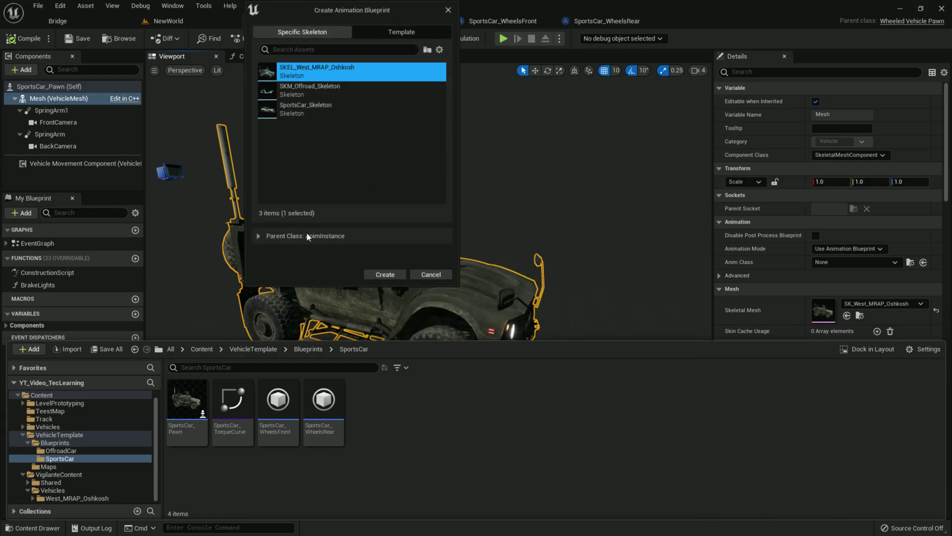
left_click(257, 236)
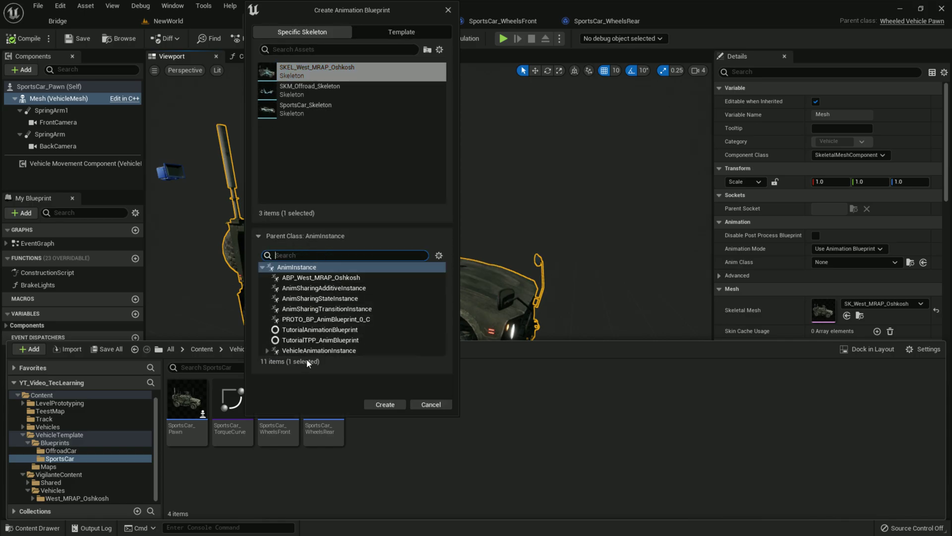
left_click(321, 350)
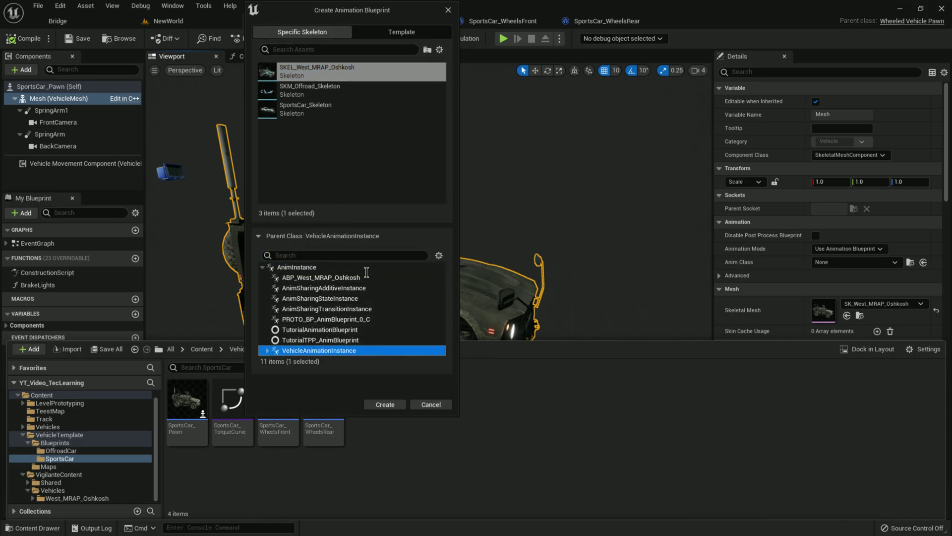
left_click(397, 402)
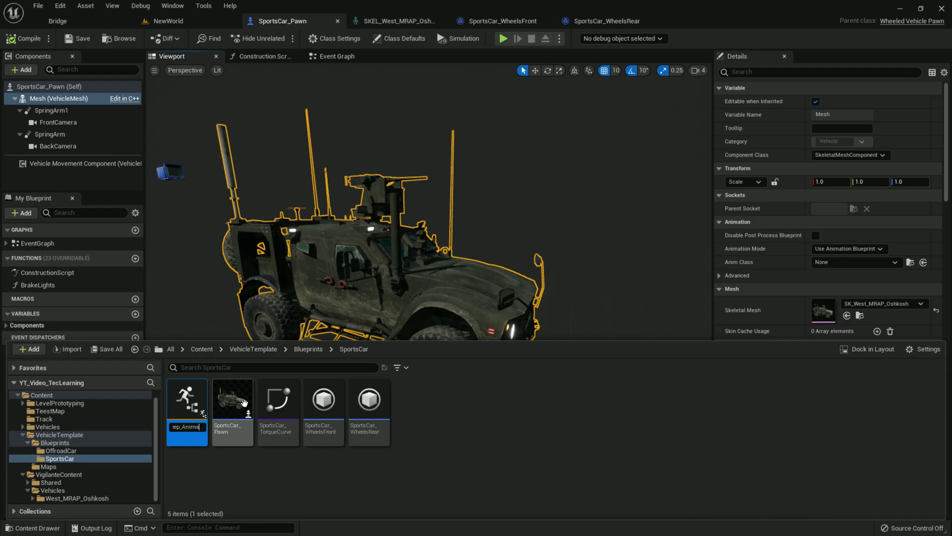
key("Return")
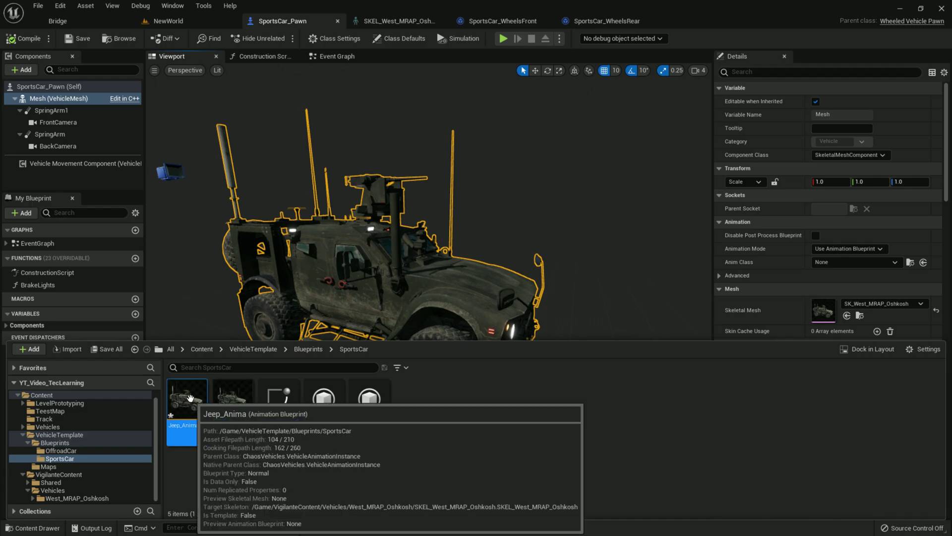
double_click(191, 398)
- Add a Wheel Controller node feeding the Output Pose and arrange the nodes
left_click_drag(519, 301, 396, 246)
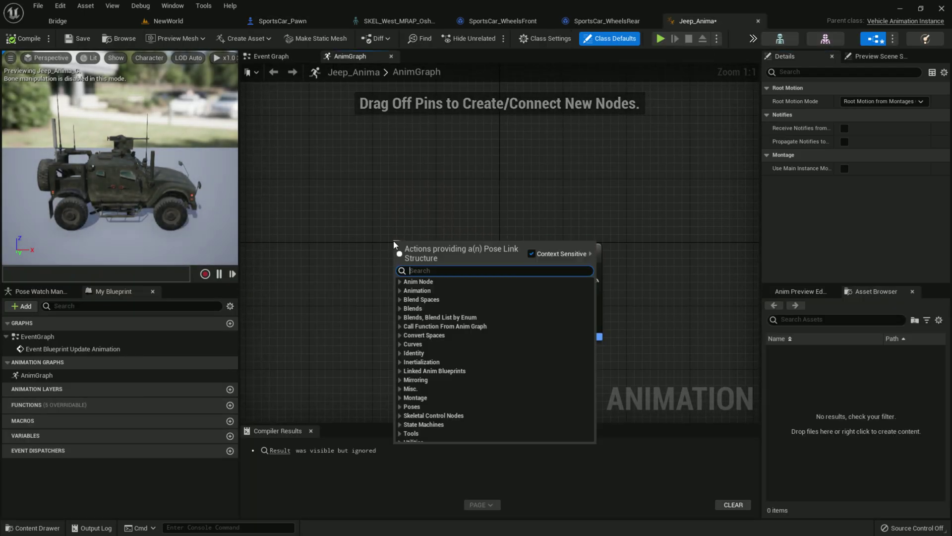
type("mesh")
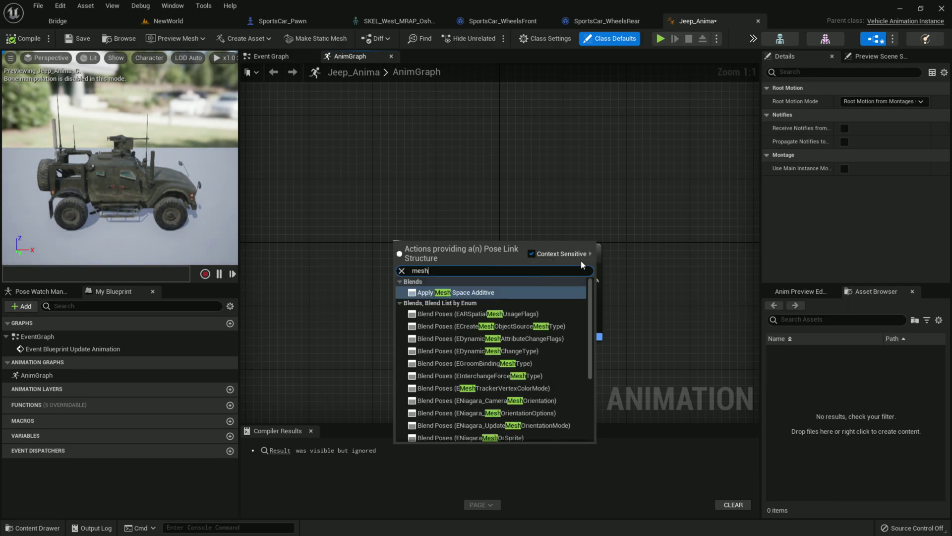
left_click_drag(590, 287, 595, 424)
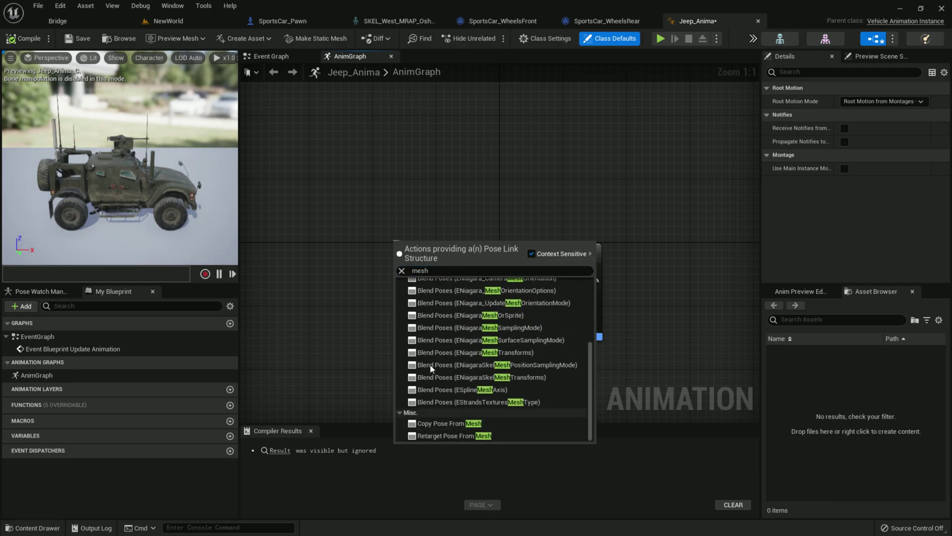
right_click(291, 284)
type("mesh")
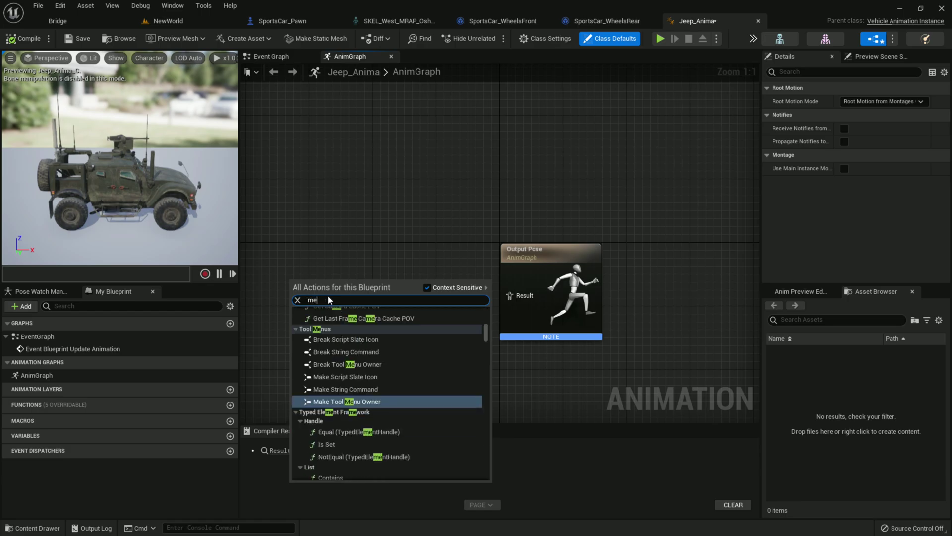
scroll(373, 329, "down", 3)
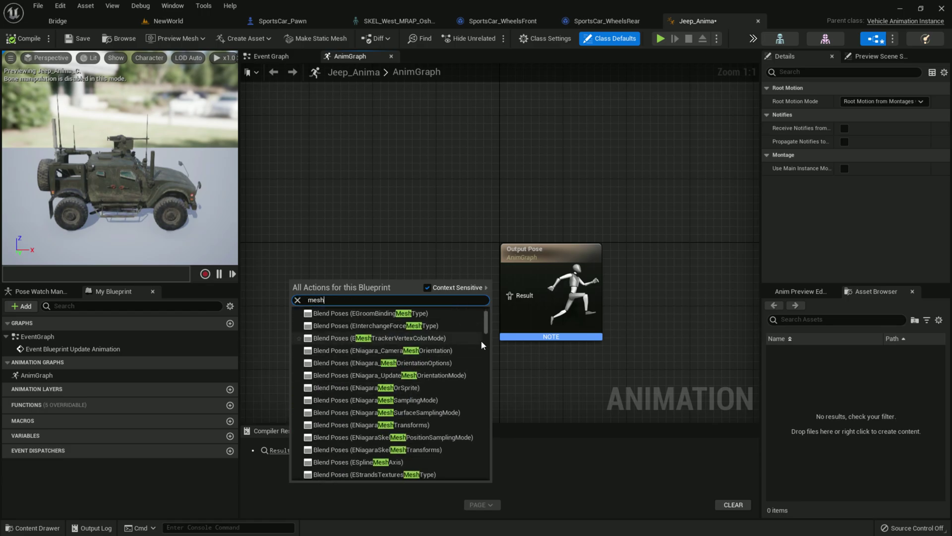
mouse_move(485, 328)
left_mouse_down()
mouse_move(495, 344)
mouse_move(469, 487)
left_mouse_up()
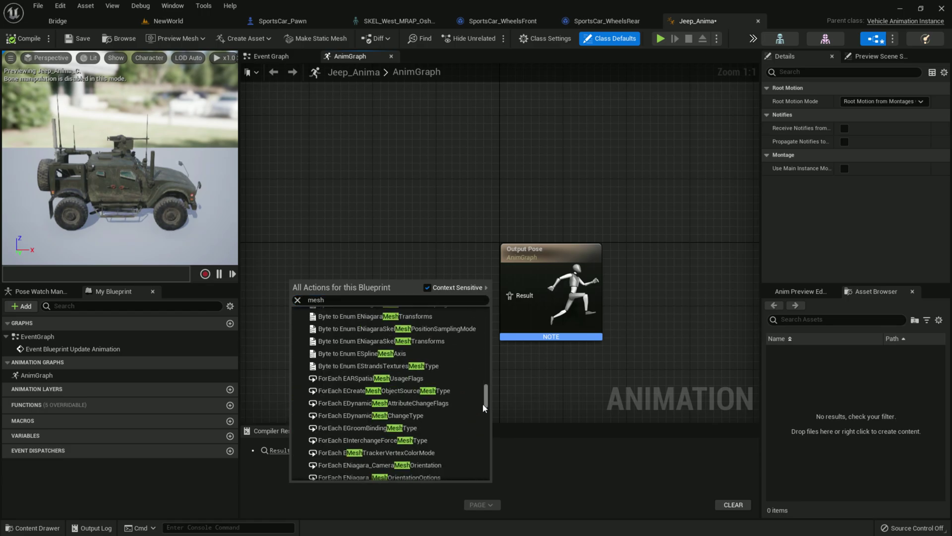
left_click_drag(512, 297, 460, 290)
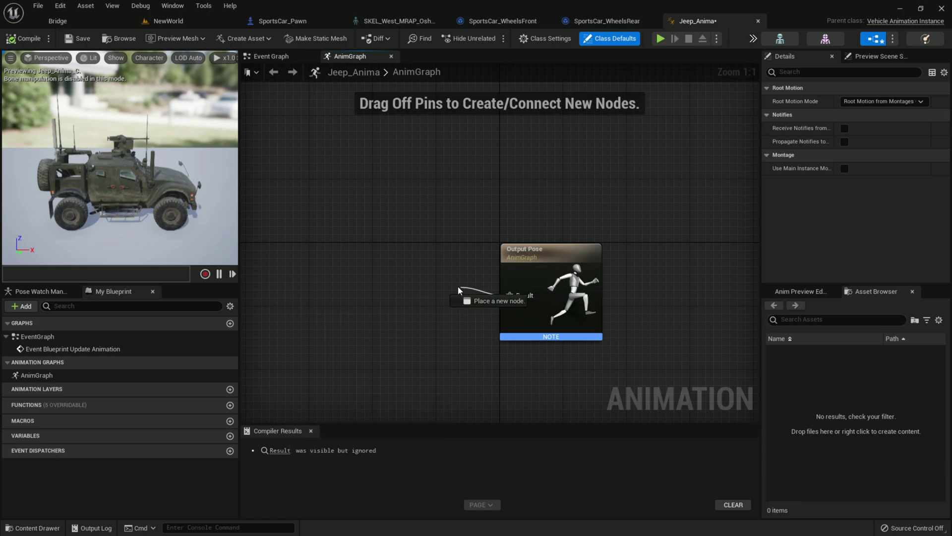
type("wheel")
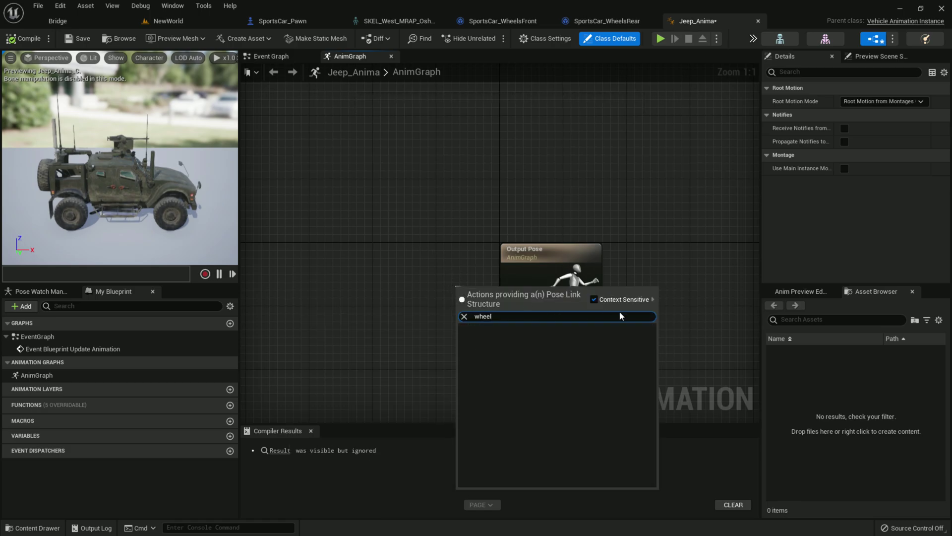
left_click(601, 300)
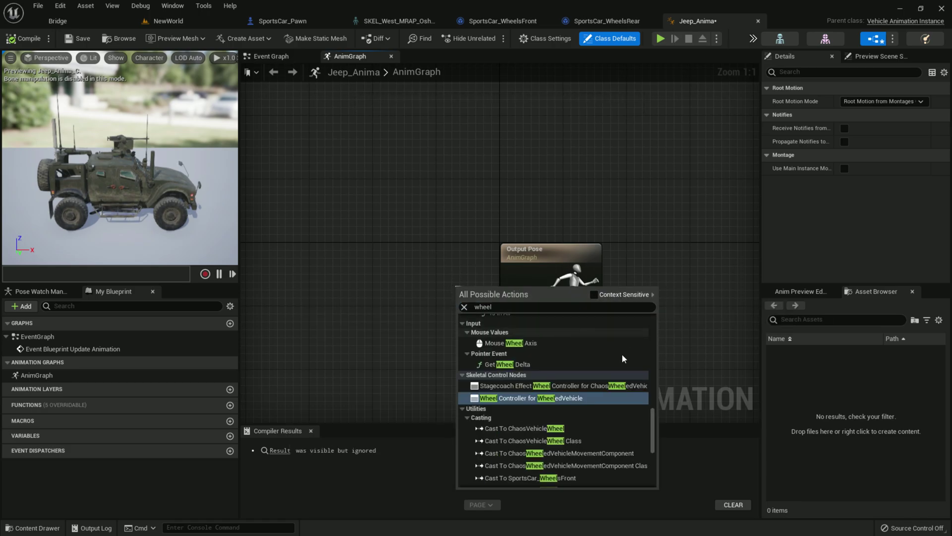
left_click(552, 398)
mouse_move(491, 280)
left_mouse_down()
mouse_move(365, 268)
mouse_move(588, 277)
left_mouse_up()
left_click_drag(505, 274, 477, 274)
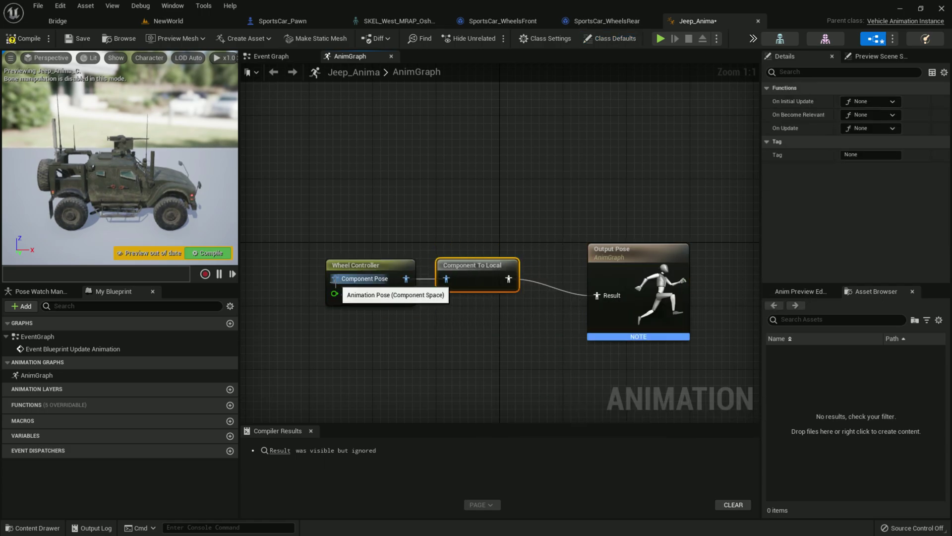
- Feed a Mesh Space Ref Pose into the Wheel Controller and compile Jeep_Anima
left_click_drag(335, 278, 245, 240)
type("mesh")
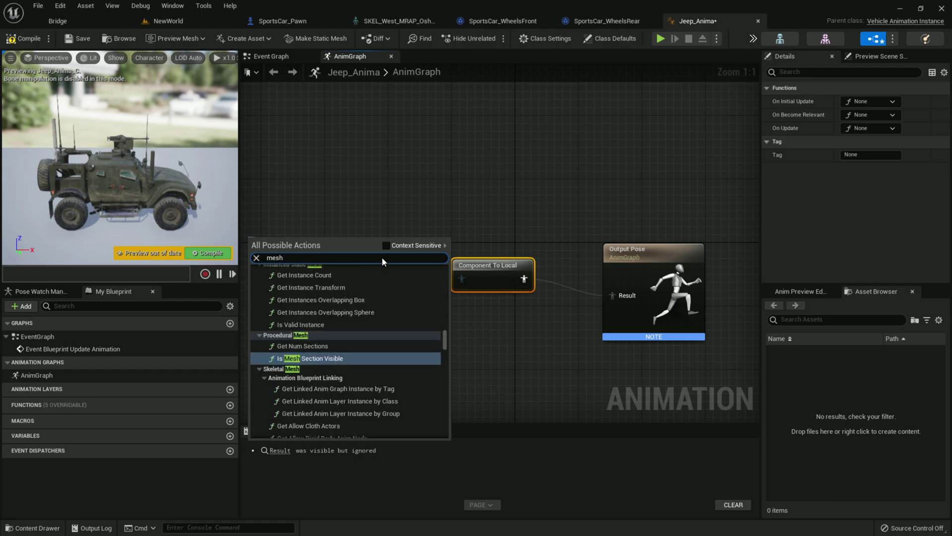
left_click(386, 245)
left_click(299, 285)
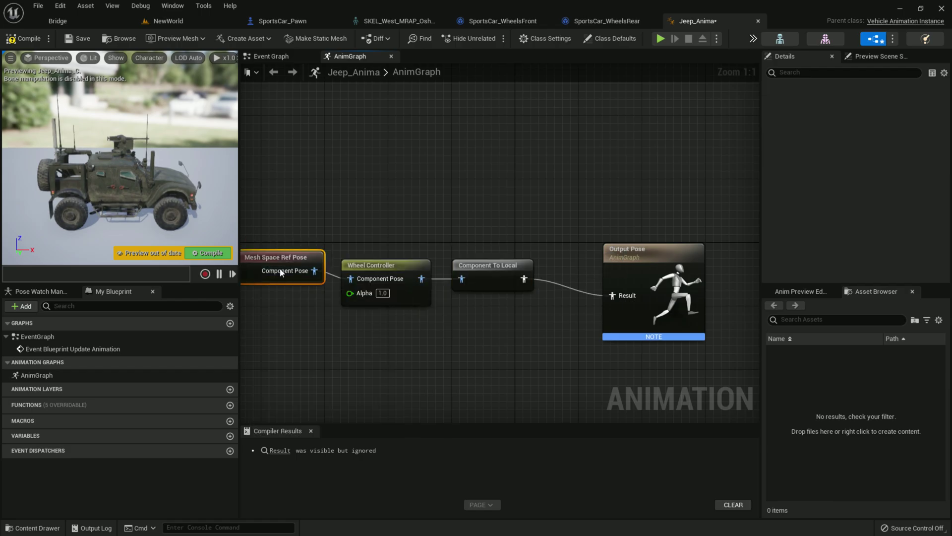
left_click(24, 38)
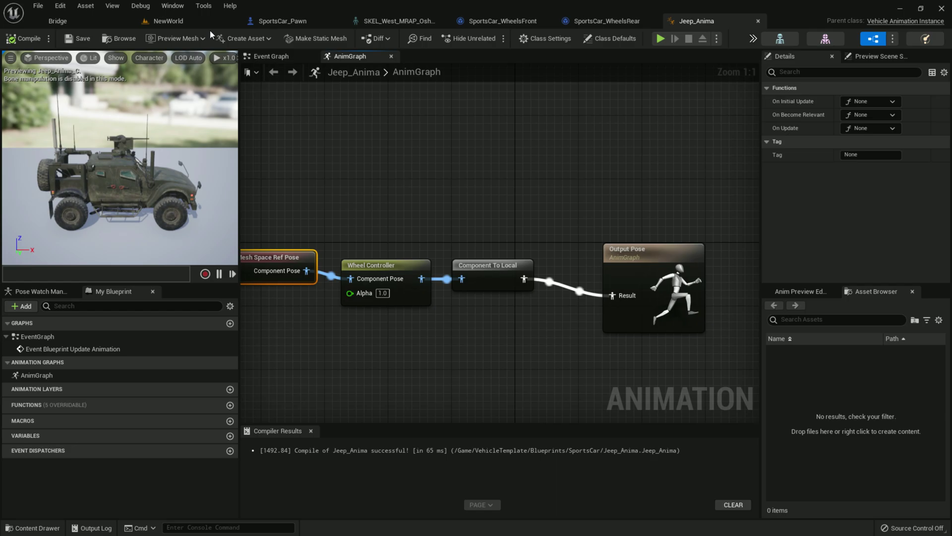
- Set the SportsCar_Pawn mesh's Anim Class to Jeep_Anima and compile the blueprint
left_click(305, 21)
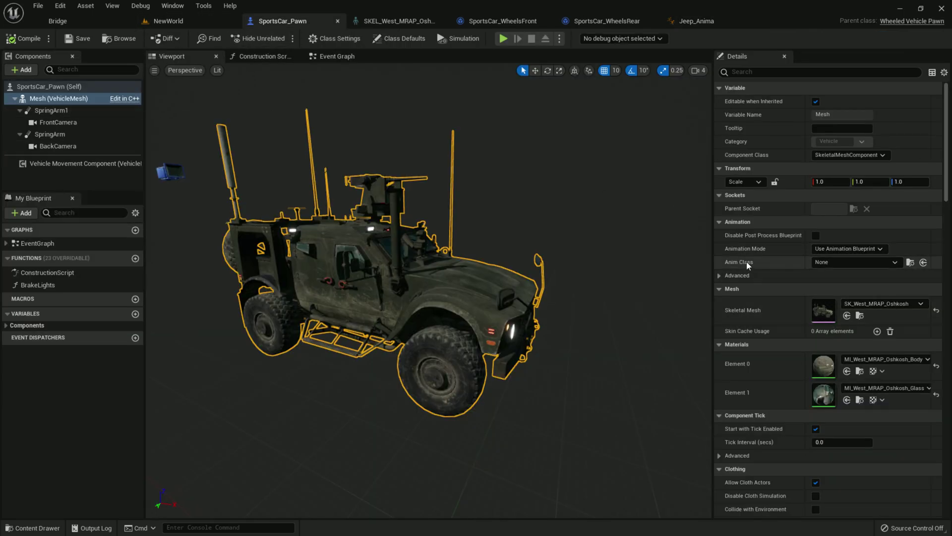
left_click(852, 263)
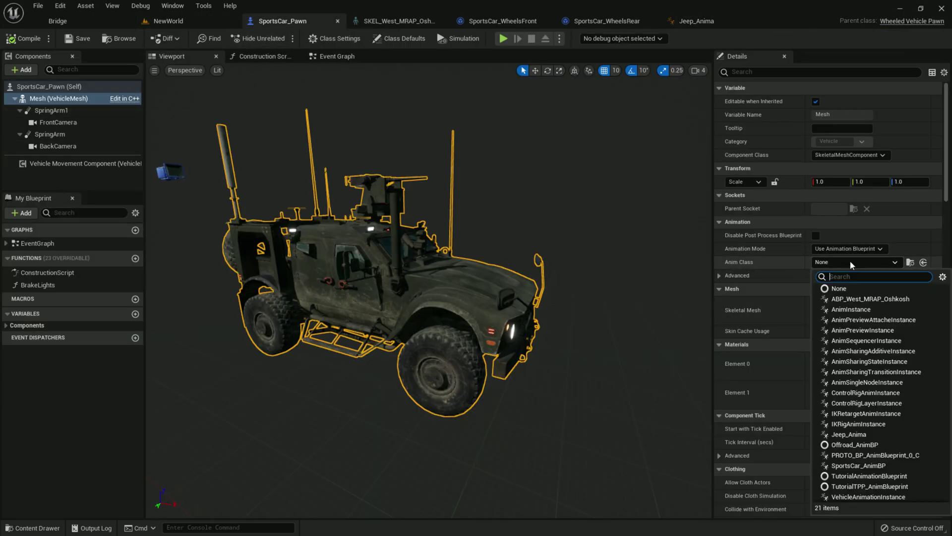
left_click(850, 434)
left_click(18, 39)
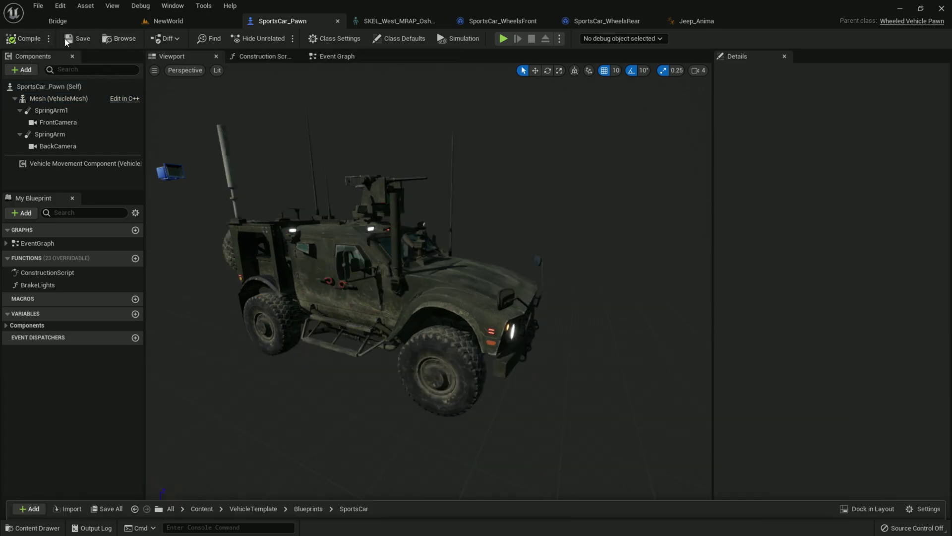
- Look over the pawn's movement nodes in the event graph, then return to NewWorld
left_click(337, 56)
right_click_drag(414, 306, 430, 77)
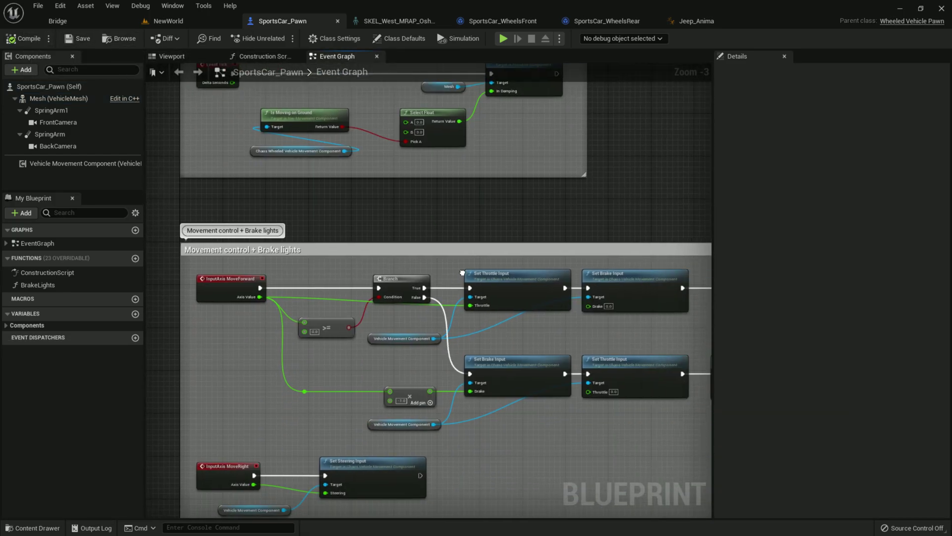
left_click(187, 21)
- Drop a Player Start onto the NewWorld floor, focus on it, and start playing
right_click_drag(450, 298, 450, 320)
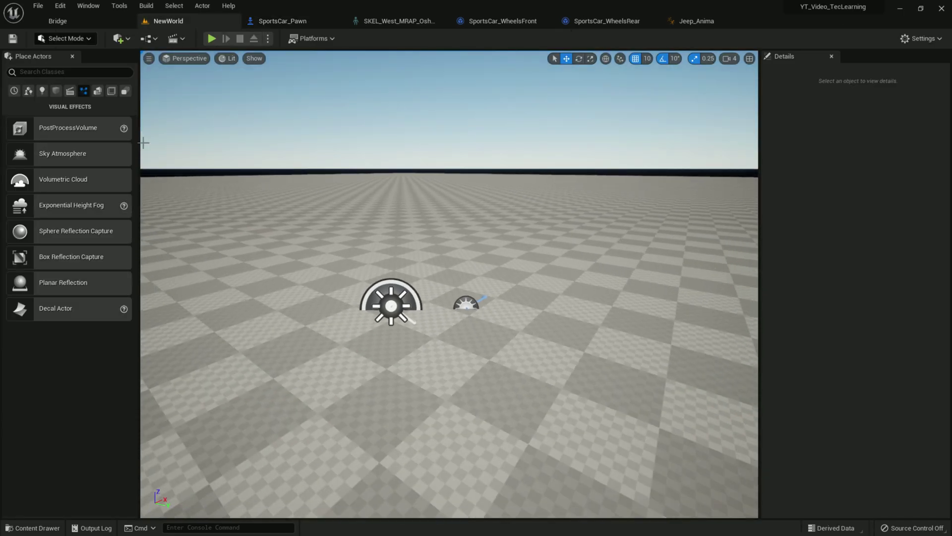
left_click(29, 91)
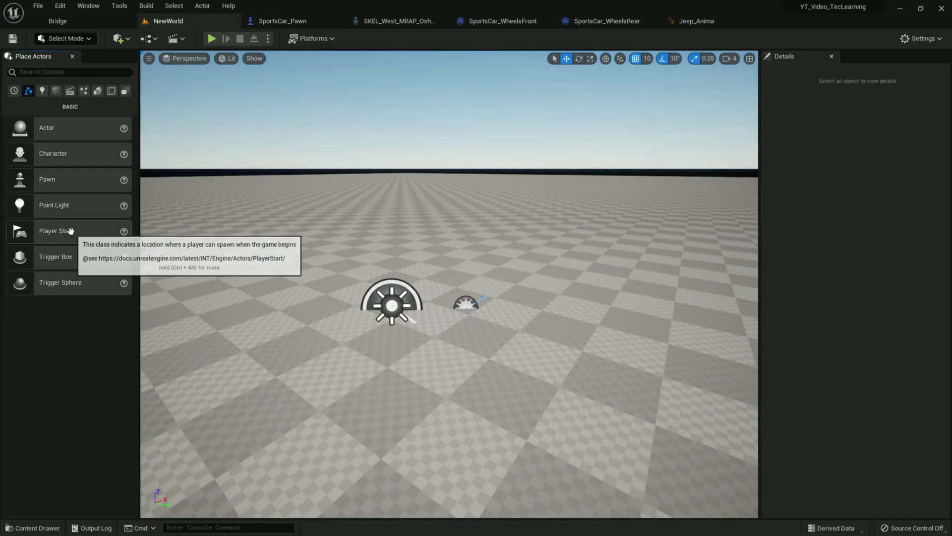
left_click_drag(68, 232, 385, 356)
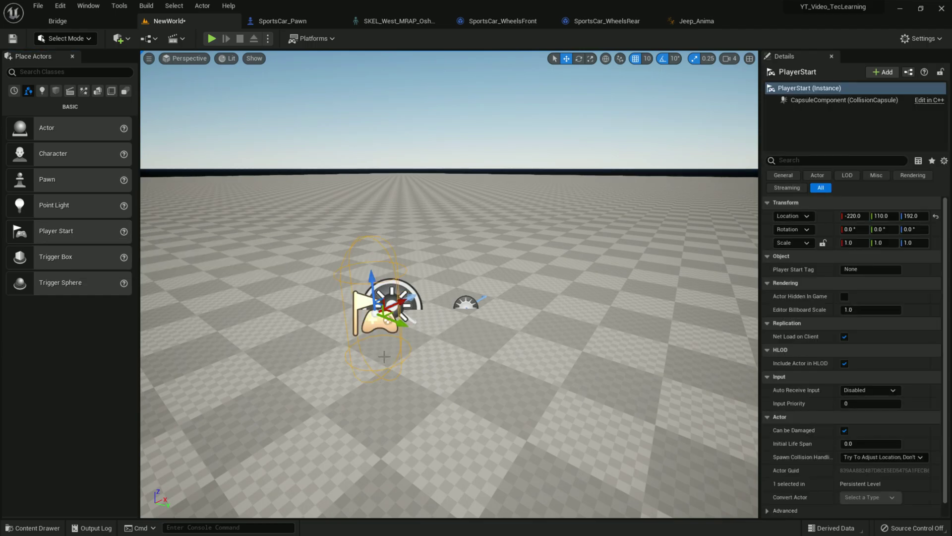
key("f")
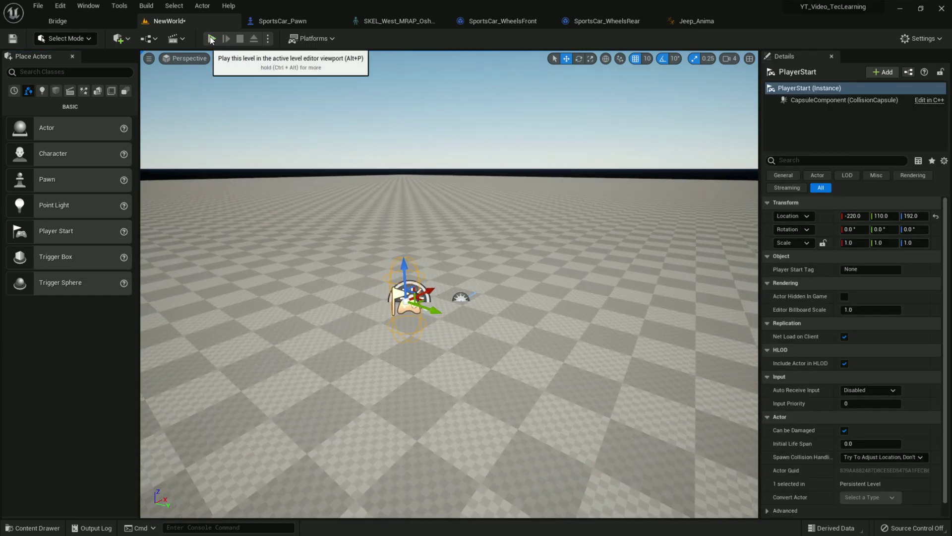
left_click(211, 38)
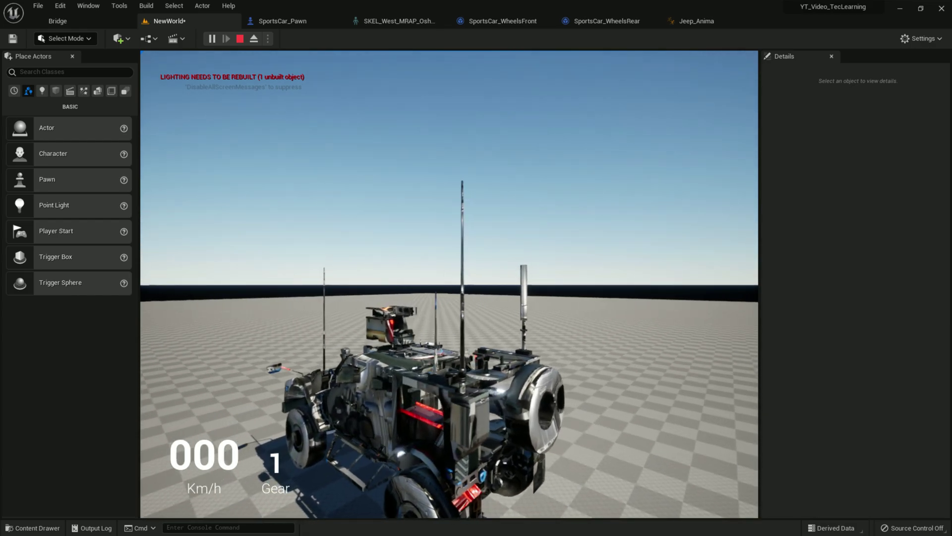
- Stop the session and inspect the Brake Lights function's dynamic material instance node in SportsCar_Pawn
key("Escape")
left_click(298, 20)
scroll(358, 179, "down", 2)
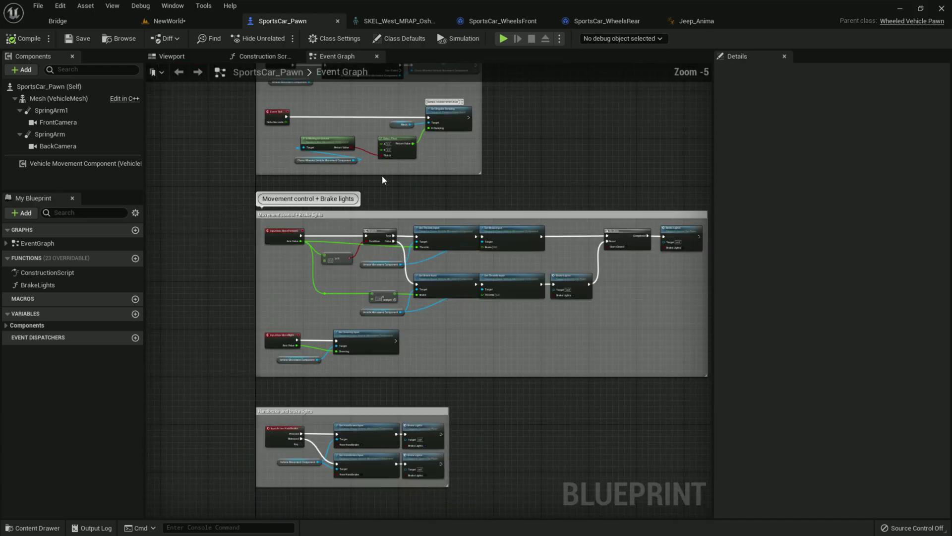
right_click_drag(382, 176, 327, 339)
scroll(405, 236, "up", 4)
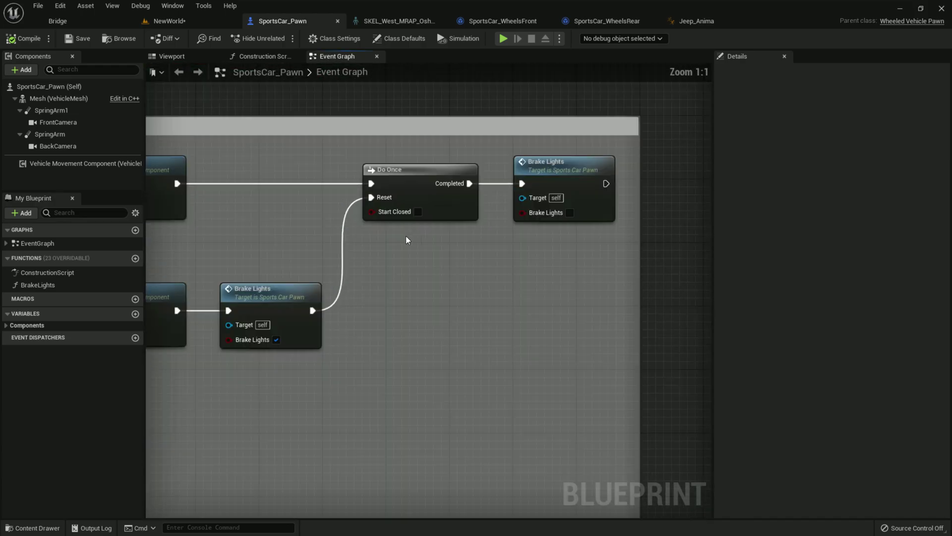
double_click(546, 174)
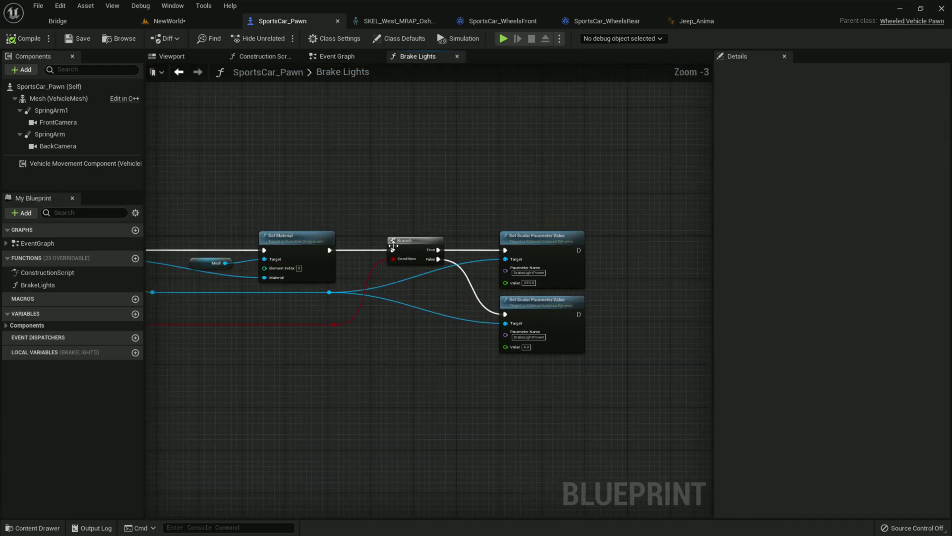
scroll(392, 246, "up", 2)
scroll(357, 223, "up", 1)
right_click_drag(321, 193, 415, 192)
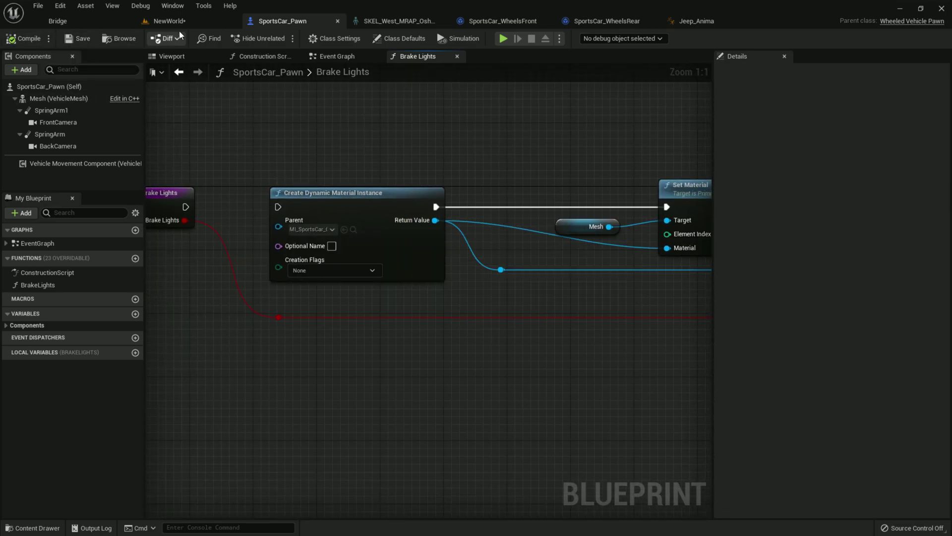
- Play NewWorld once more, then stop the session
left_click(170, 22)
left_click(212, 37)
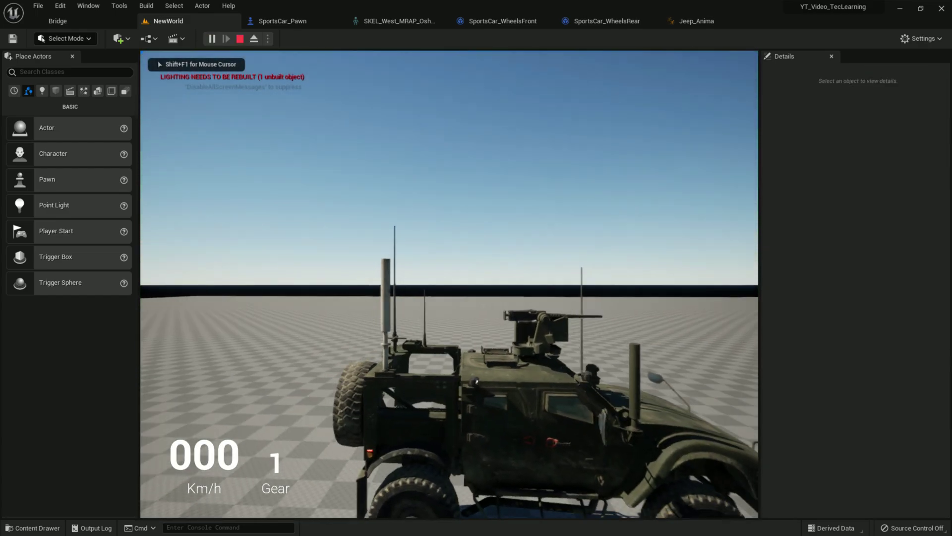
key("Escape")
- Open the PHYS_West_MRAP_Oshkosh physics asset from VigilanteContent/Vehicles/West_MRAP_Oshkosh
left_click(37, 528)
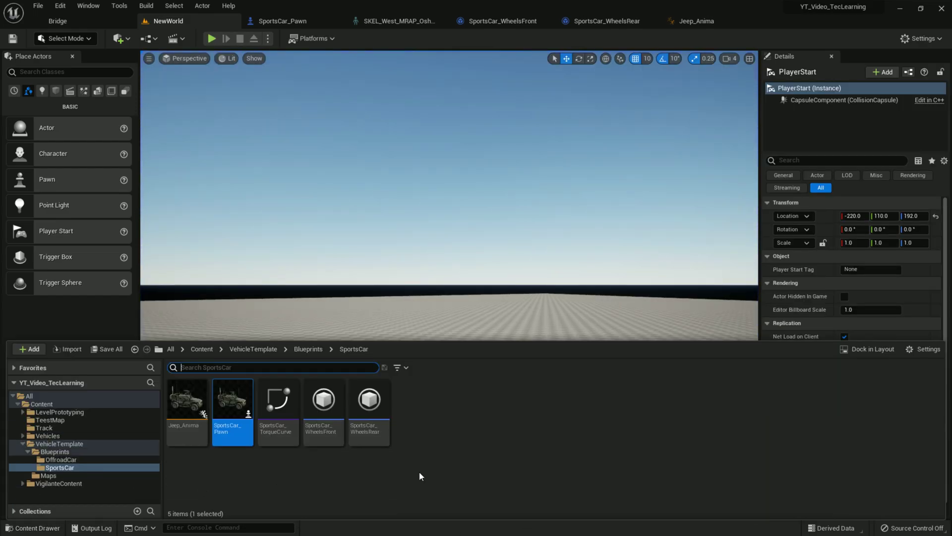
left_click(244, 349)
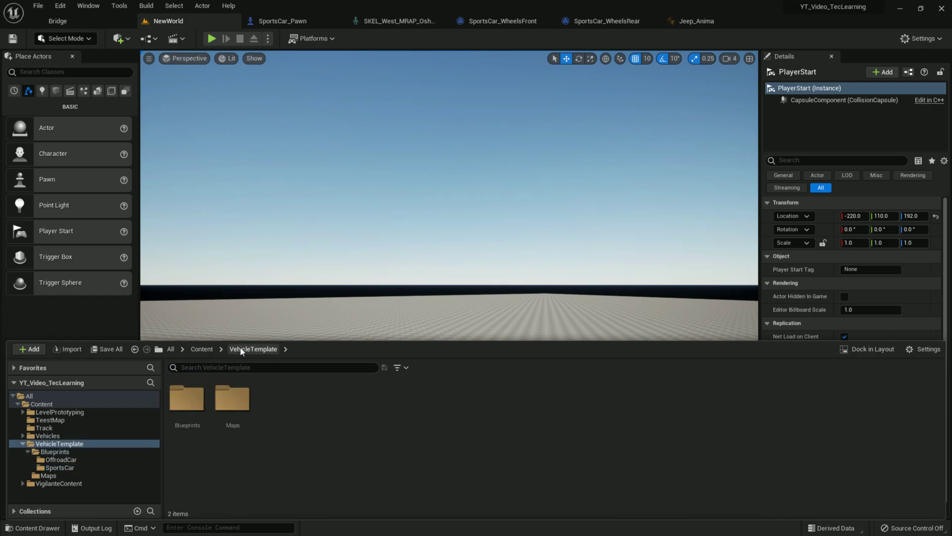
left_click(201, 349)
double_click(421, 405)
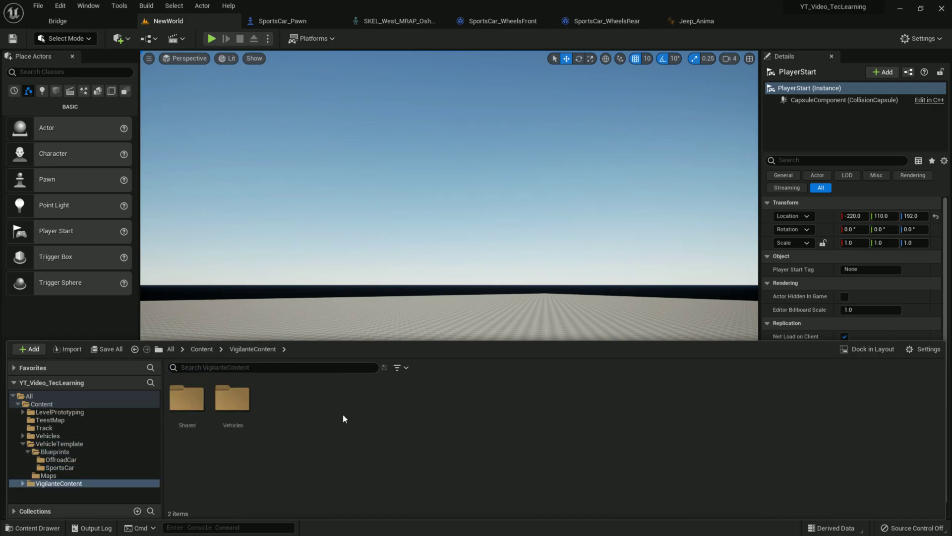
double_click(217, 409)
left_click(203, 405)
double_click(202, 406)
left_click(511, 409)
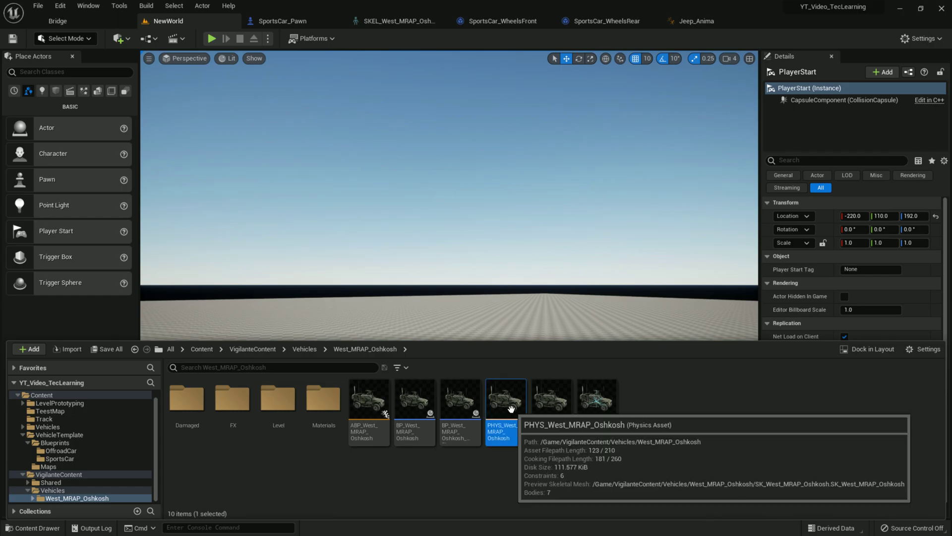
double_click(511, 408)
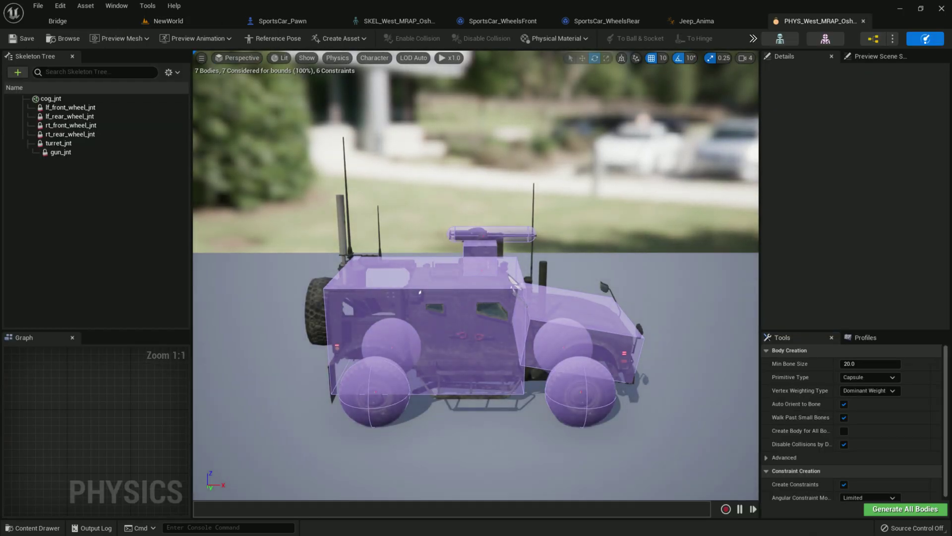
- Regenerate all four wheel bodies as Single Convex Hull collision
left_click(420, 292)
left_click(383, 372)
key("f")
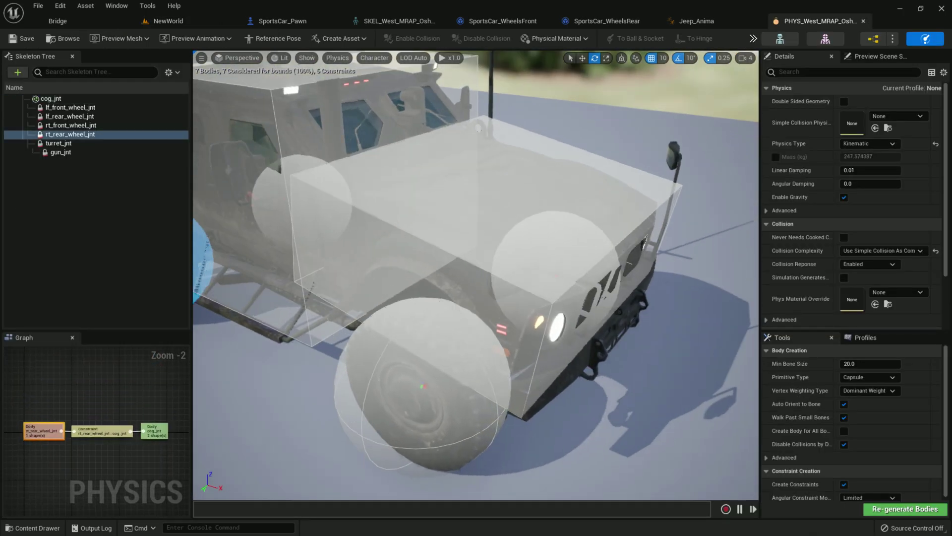
scroll(477, 275, "down", 5)
left_click(569, 347, "ctrl")
key("f")
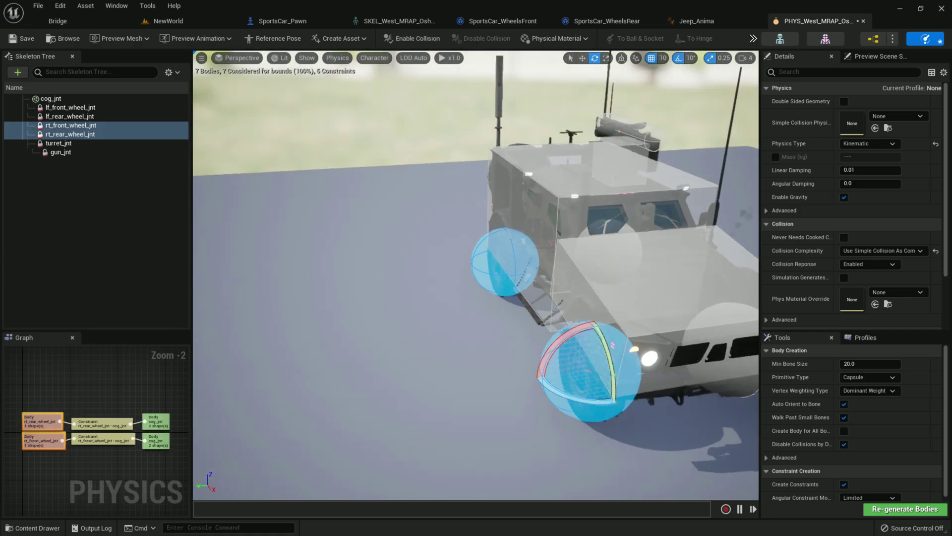
right_click_drag(611, 344, 527, 200)
left_click(527, 200, "ctrl")
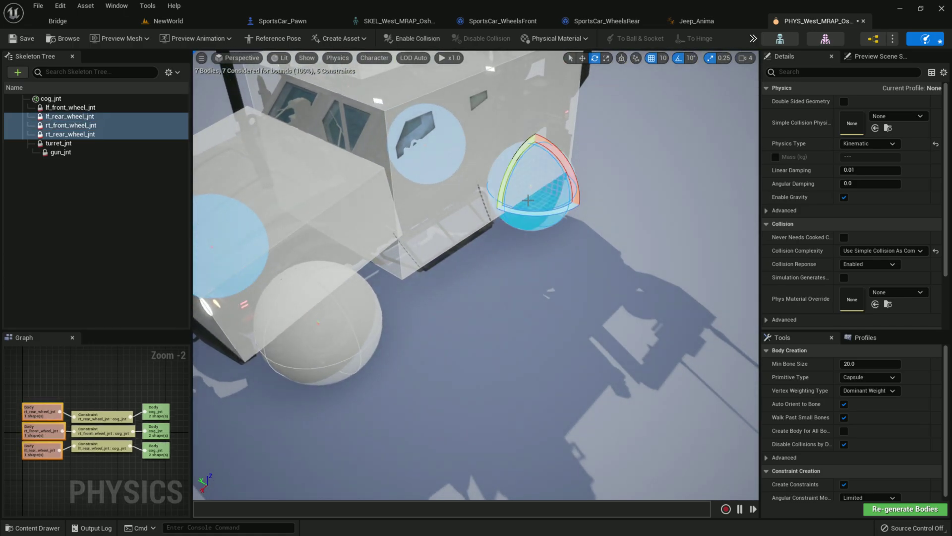
left_click(372, 303, "ctrl")
key("f")
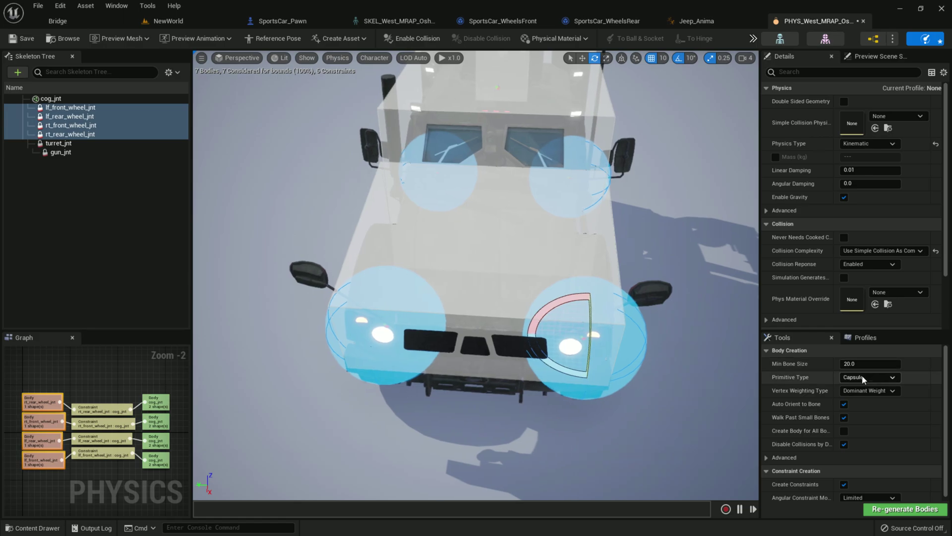
left_click(869, 377)
left_click(870, 425)
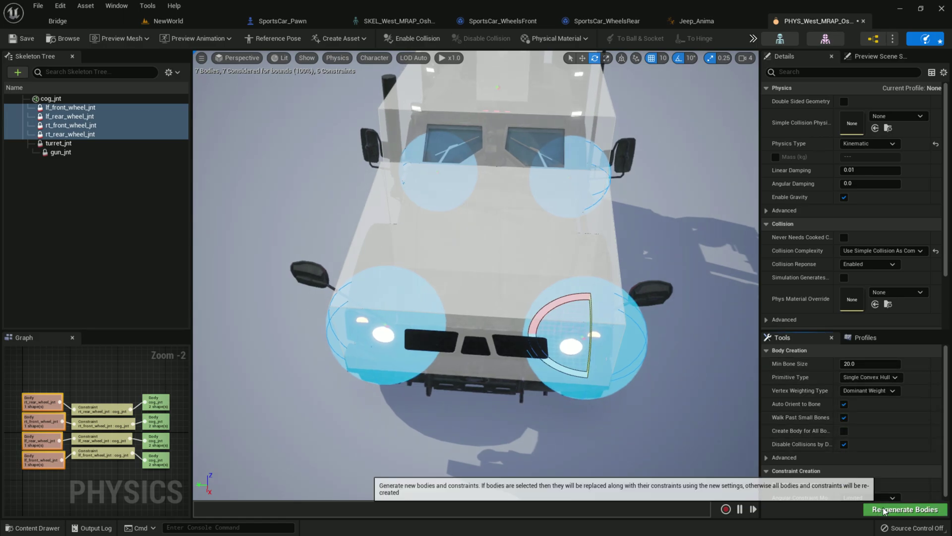
left_click(906, 509)
- Regenerate the cog_jnt main body and turret as single convex hulls
left_click(446, 223)
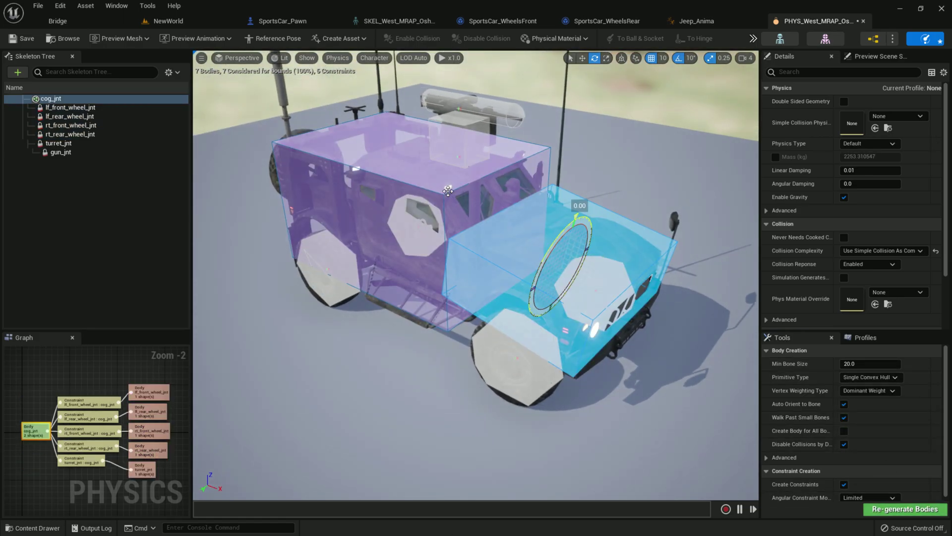
left_click(539, 151, "ctrl")
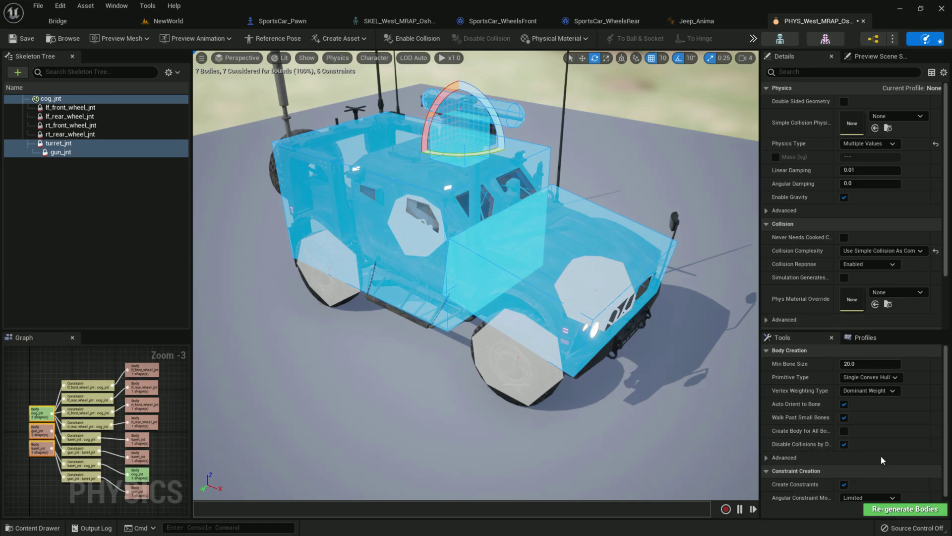
left_click(880, 508)
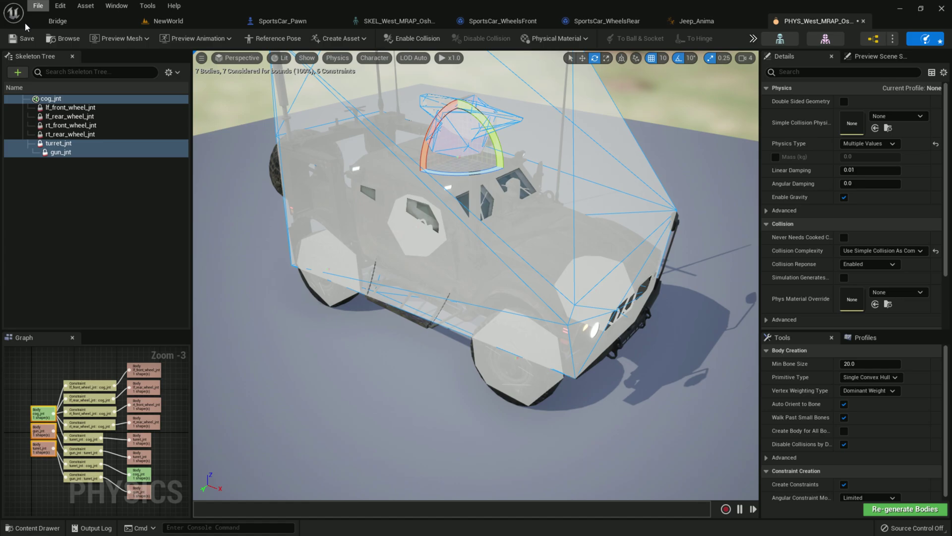
- Switch to NewWorld and start Play-in-Editor to test-drive the MRAP
left_click(159, 27)
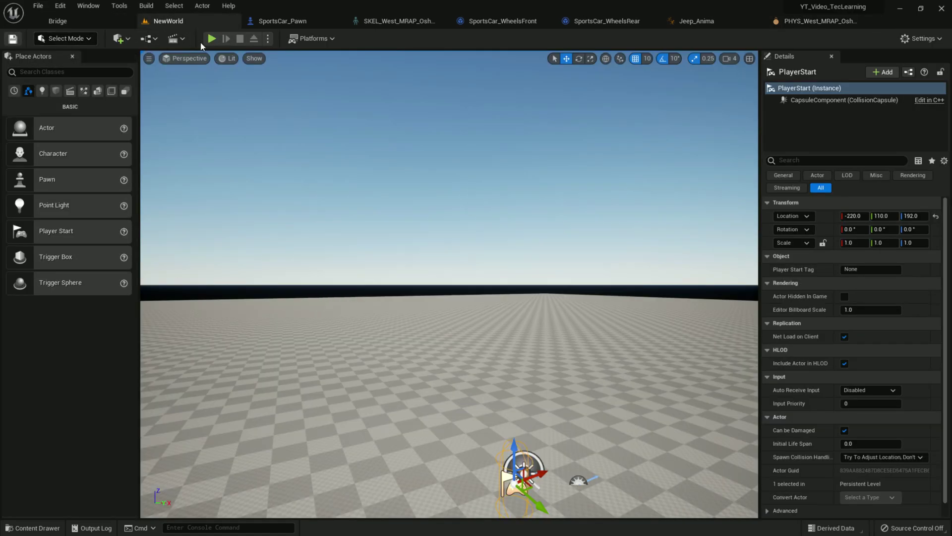
left_click(215, 43)
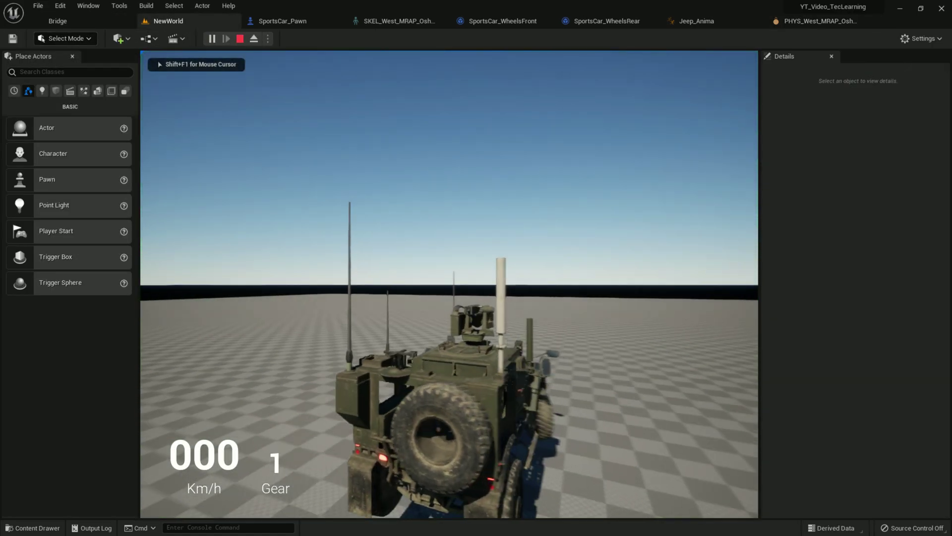